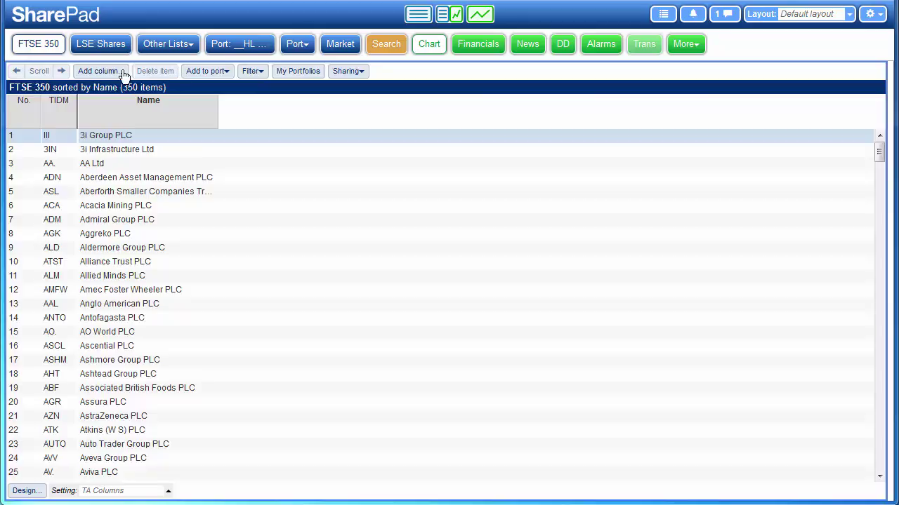
Start adding a technical column to the FTSE 350 list based on the Moving average indicator with the Value variant
{"action": "left_click", "coordinate": [102, 73]}
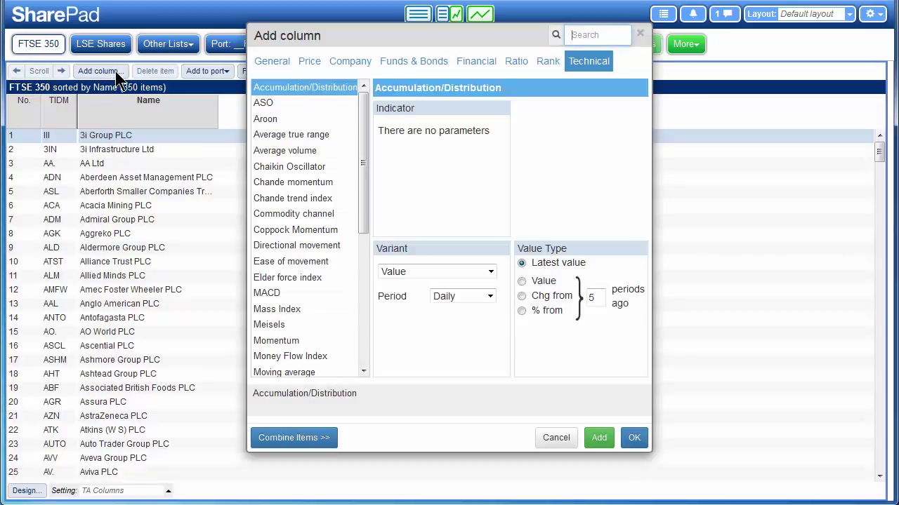
{"action": "left_click", "coordinate": [586, 63]}
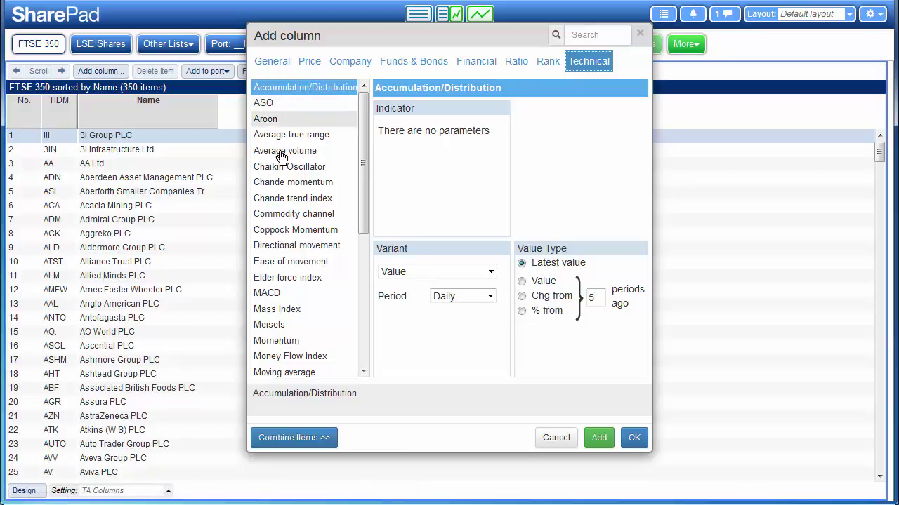
{"action": "left_click_drag", "start_coordinate": [365, 122], "coordinate": [365, 193]}
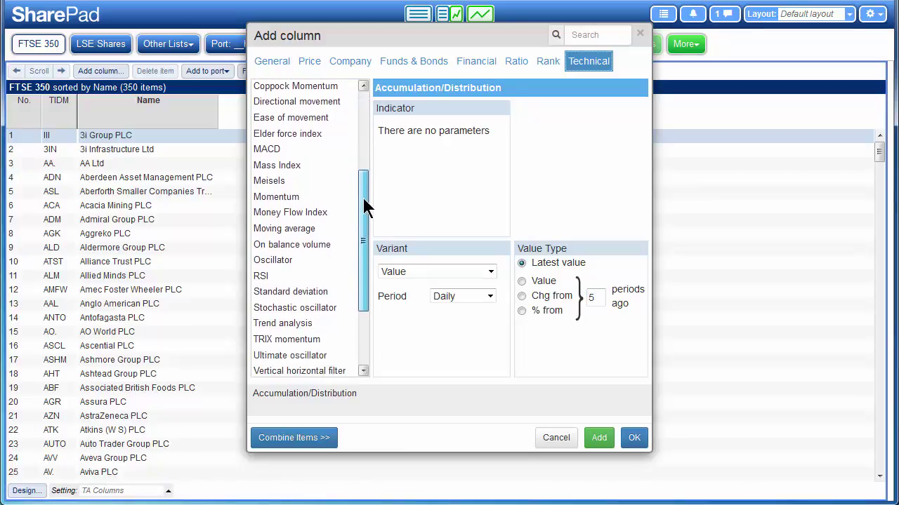
{"action": "left_click", "coordinate": [272, 236]}
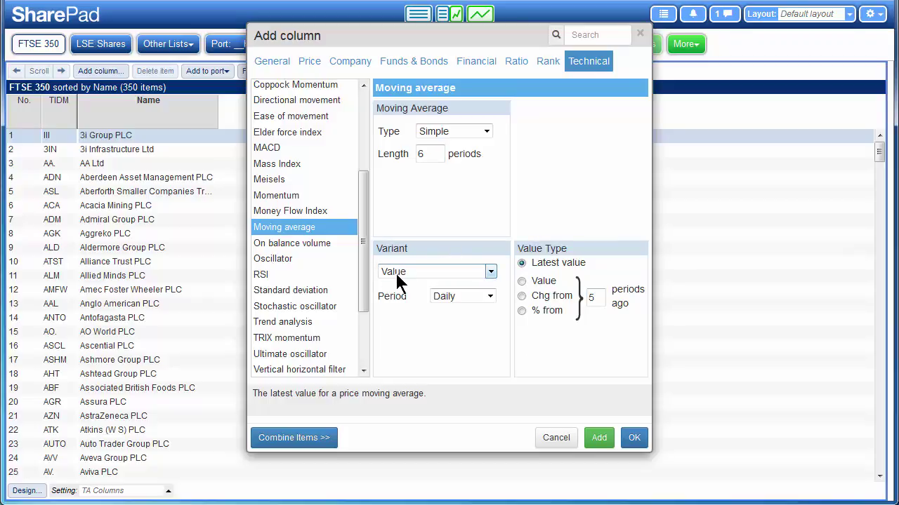
{"action": "left_click", "coordinate": [491, 273]}
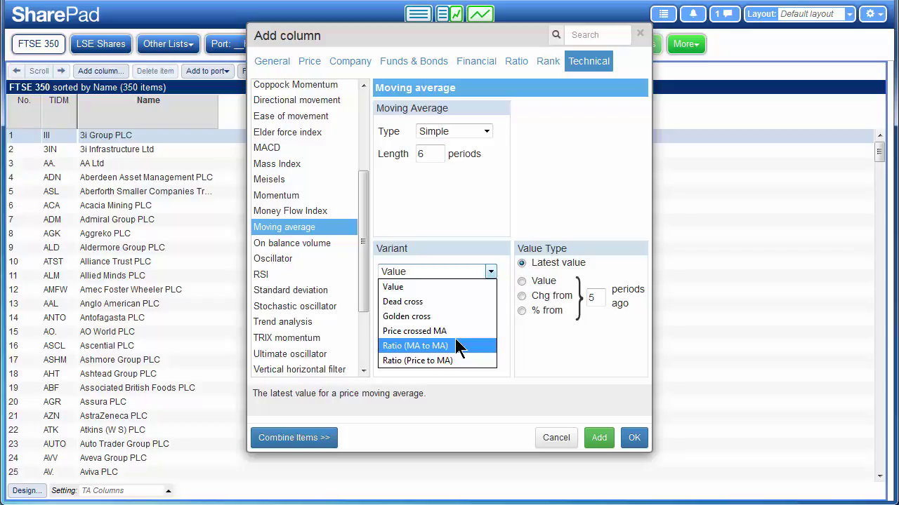
{"action": "left_click", "coordinate": [401, 288]}
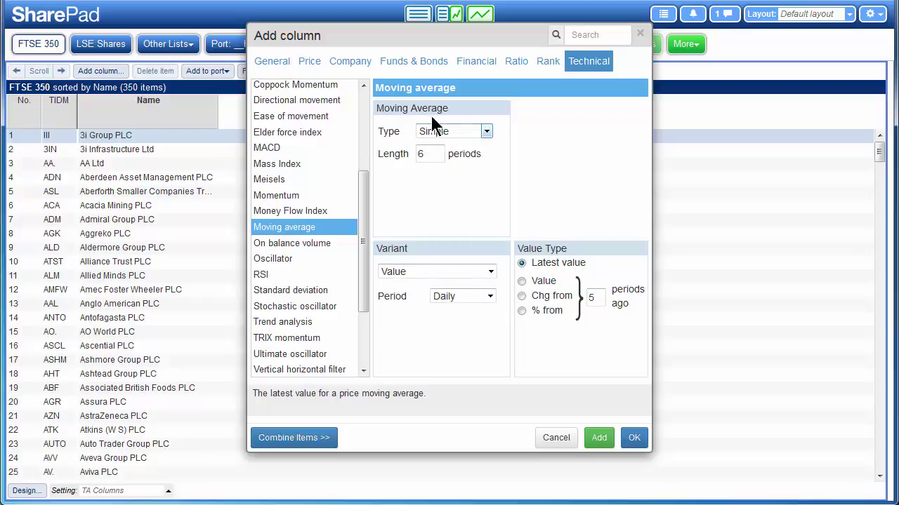
Set the moving average type to Exponential and its length to 10 periods
{"action": "left_click", "coordinate": [438, 132]}
{"action": "left_click", "coordinate": [454, 167]}
{"action": "double_click", "coordinate": [421, 154]}
{"action": "type", "text": "10"}
{"action": "left_click", "coordinate": [490, 295]}
{"action": "left_click", "coordinate": [477, 325]}
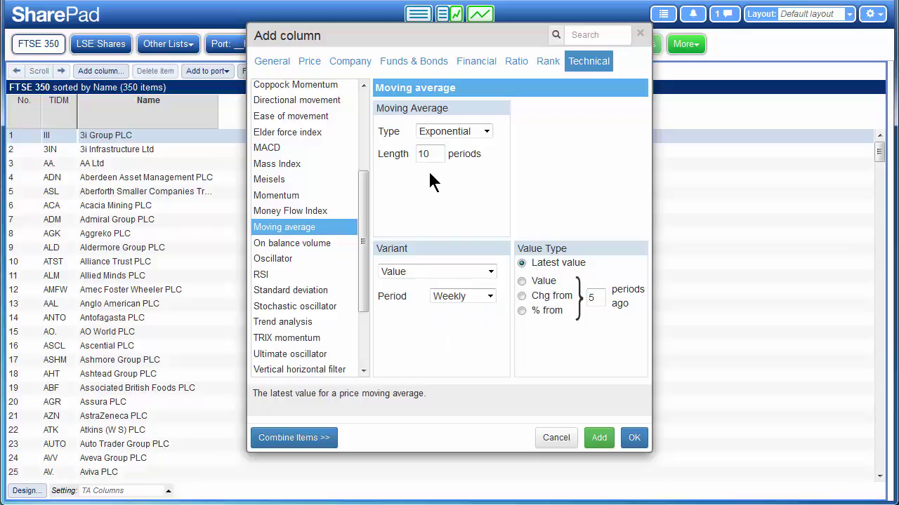
{"action": "left_click", "coordinate": [462, 294]}
{"action": "left_click", "coordinate": [456, 310]}
{"action": "left_click", "coordinate": [523, 280]}
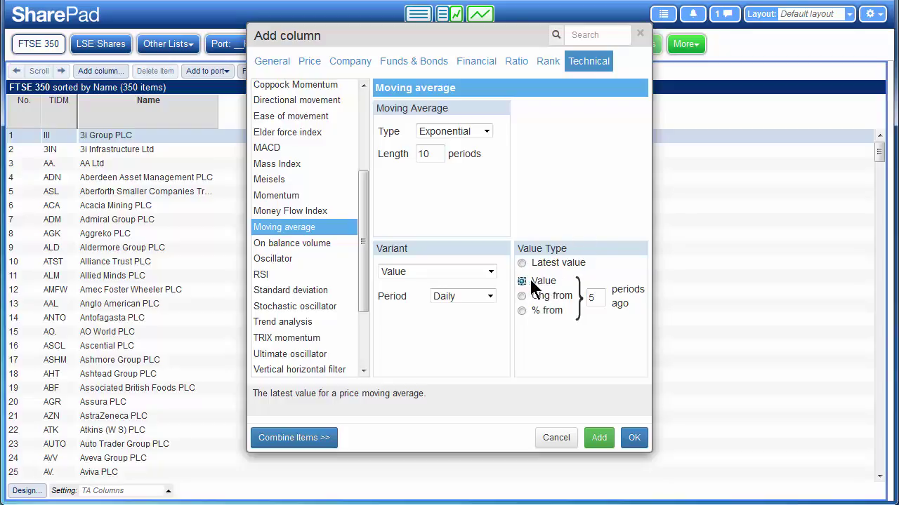
{"action": "double_click", "coordinate": [598, 298]}
{"action": "left_click", "coordinate": [558, 279]}
{"action": "left_click", "coordinate": [522, 296]}
{"action": "left_click", "coordinate": [522, 263]}
Add the latest daily value of the 10-period exponential moving average as a column in the FTSE 350 list
{"action": "left_click_drag", "start_coordinate": [446, 34], "coordinate": [563, 33]}
{"action": "left_click", "coordinate": [715, 436]}
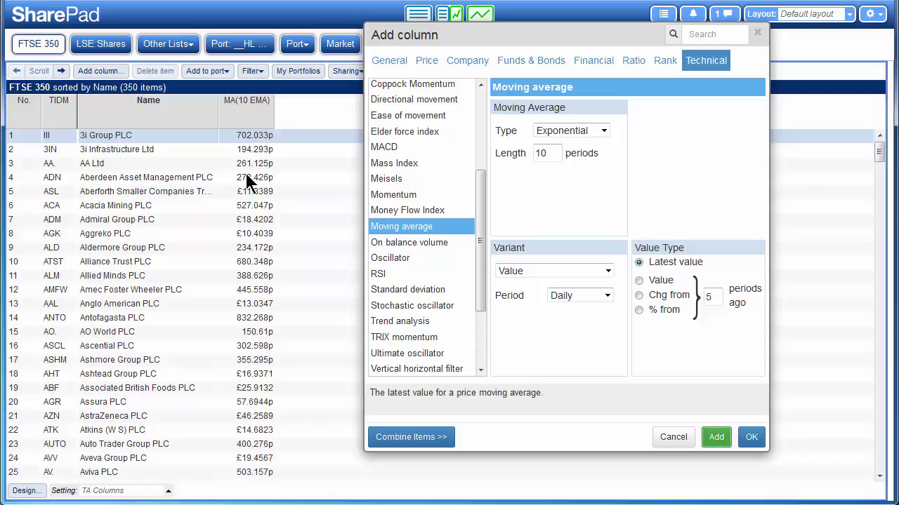
Add a second moving average column showing the change from 10 periods ago, keeping the new columns clear of the dialog
{"action": "left_click", "coordinate": [639, 295]}
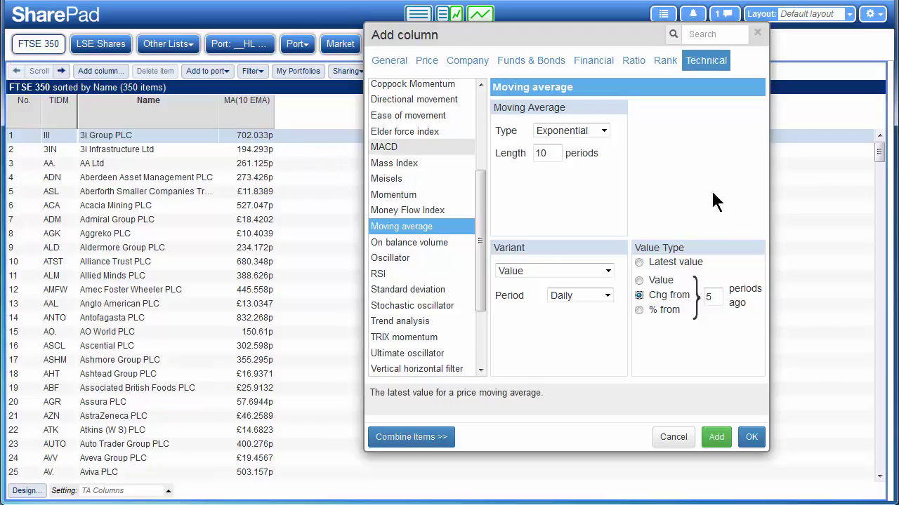
{"action": "double_click", "coordinate": [708, 296]}
{"action": "type", "text": "10"}
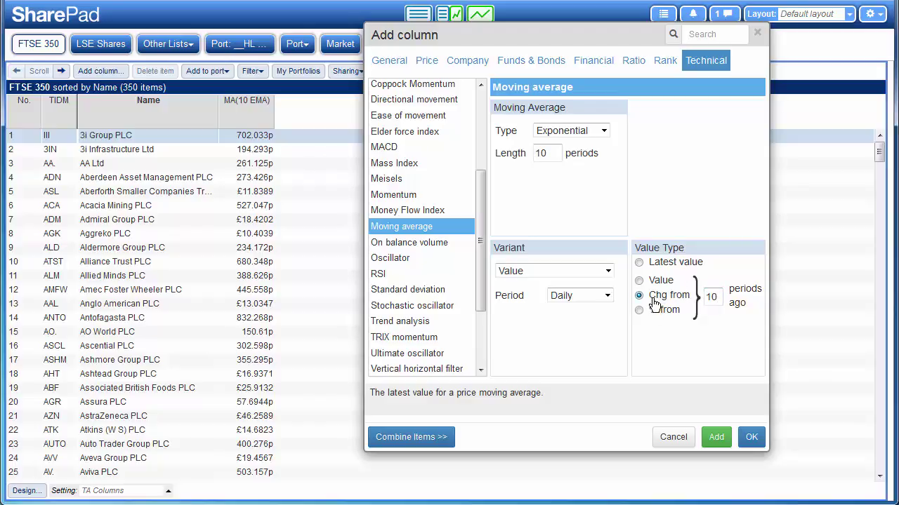
{"action": "left_click", "coordinate": [723, 437]}
{"action": "left_click_drag", "start_coordinate": [530, 34], "coordinate": [568, 33]}
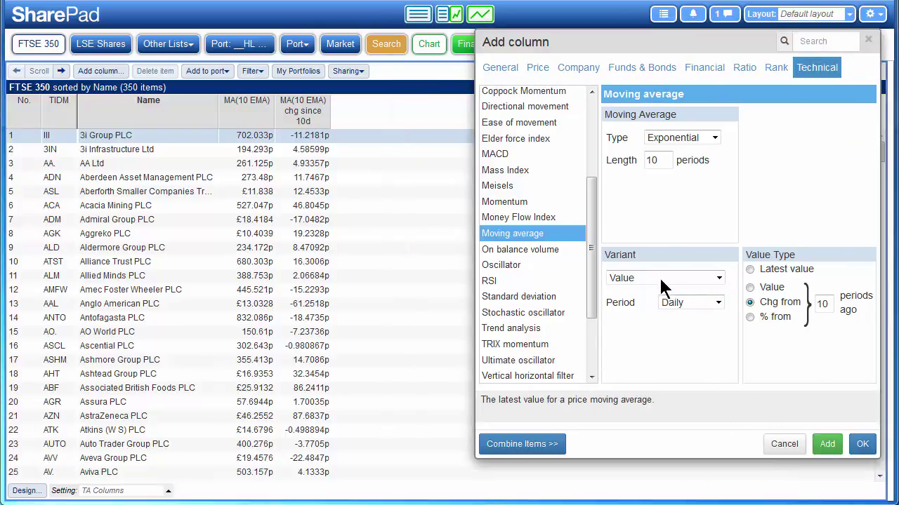
Add a Ratio (Price to MA) column with the latest value of a 10-period exponential average, and finish adding columns
{"action": "left_click", "coordinate": [654, 278]}
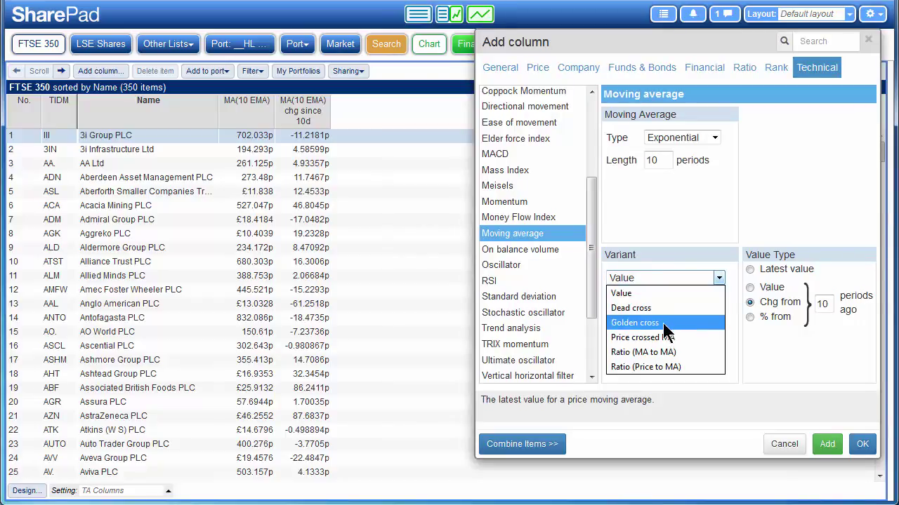
{"action": "left_click", "coordinate": [643, 368]}
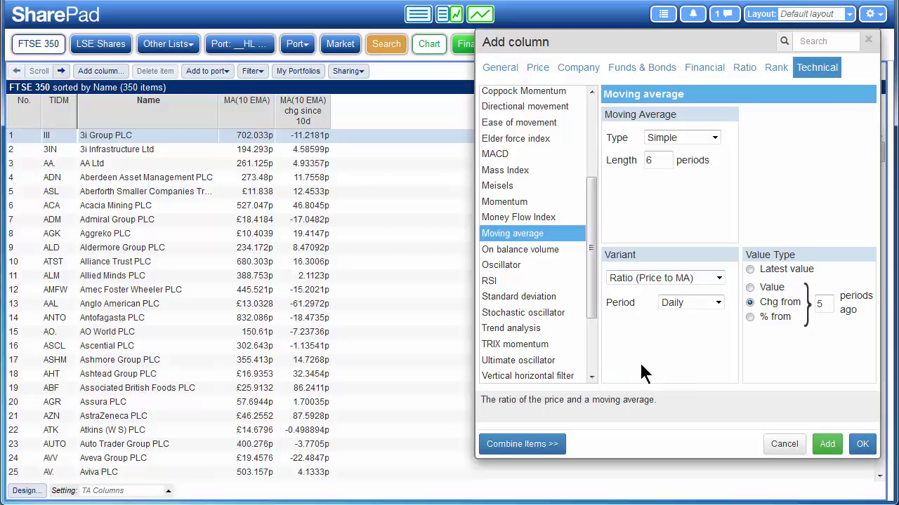
{"action": "left_click", "coordinate": [750, 270]}
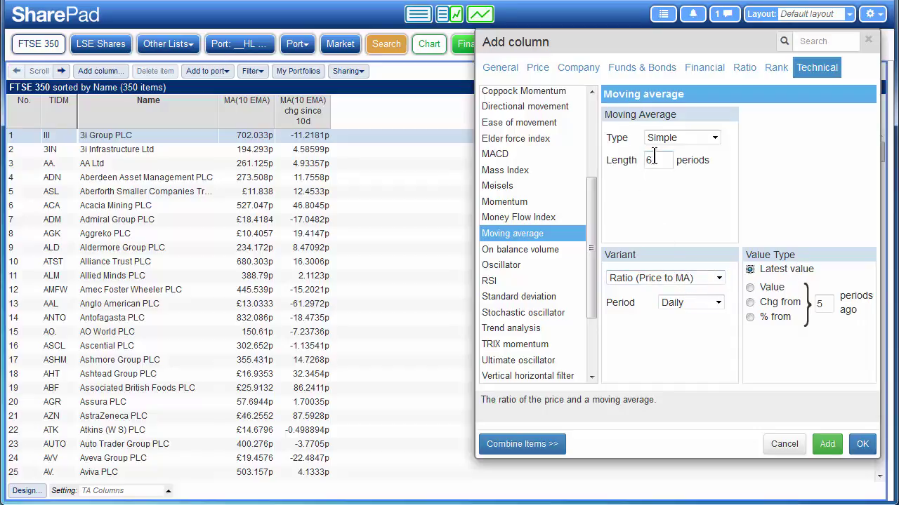
{"action": "left_click", "coordinate": [680, 138]}
{"action": "left_click", "coordinate": [664, 163]}
{"action": "double_click", "coordinate": [647, 160]}
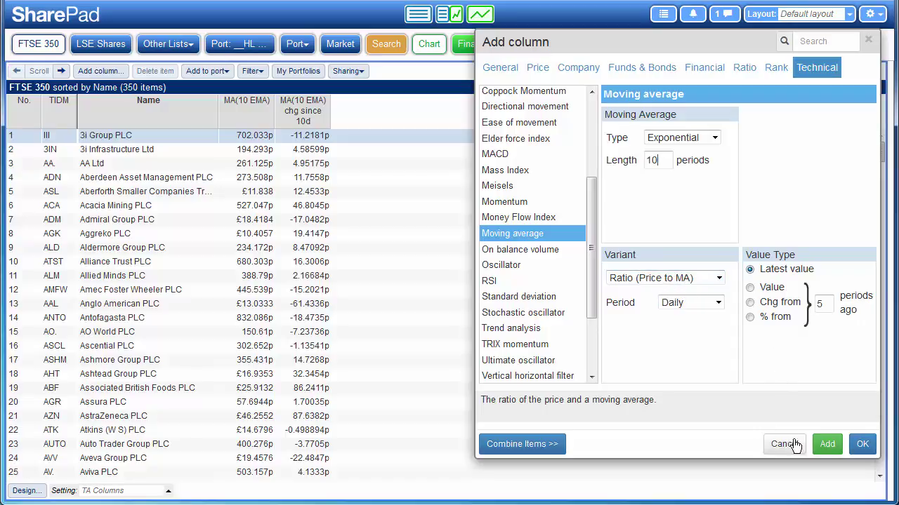
{"action": "left_click", "coordinate": [827, 449]}
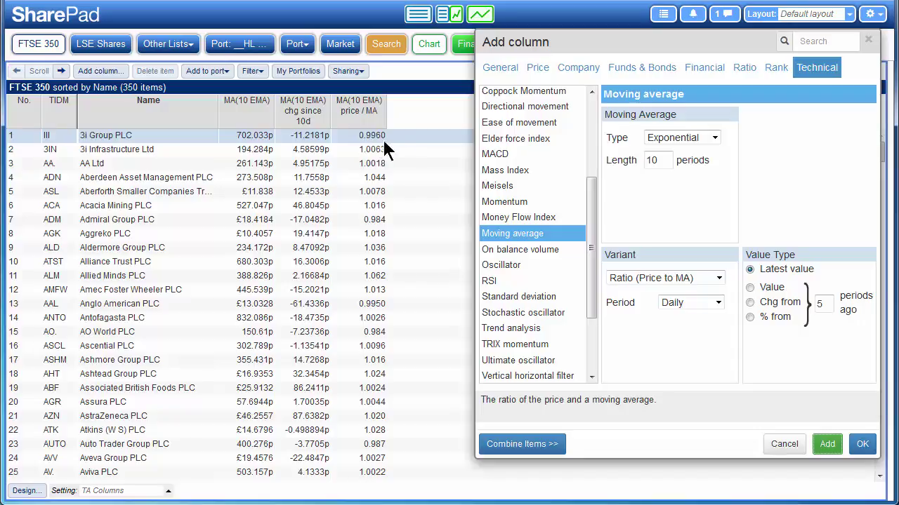
{"action": "left_click", "coordinate": [869, 42]}
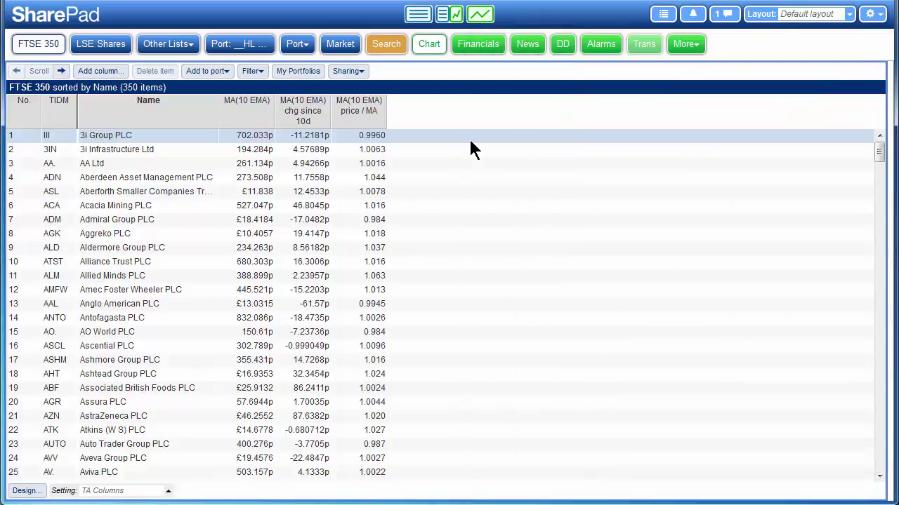
Sort the FTSE 350 list by the price / MA column, highest first, and examine the shares with ratios around 1
{"action": "left_click", "coordinate": [366, 117]}
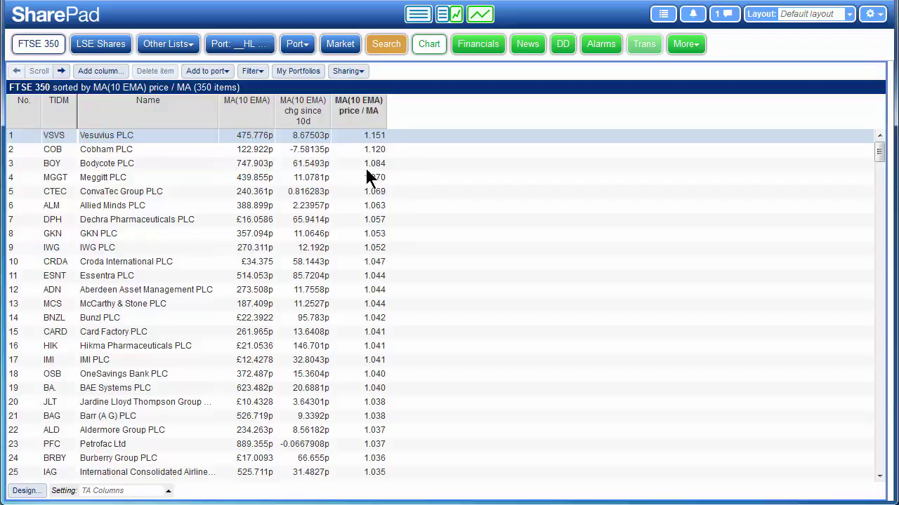
{"action": "scroll", "coordinate": [365, 183], "scroll_direction": "down", "scroll_amount": 6}
{"action": "scroll", "coordinate": [370, 247], "scroll_direction": "down", "scroll_amount": 12}
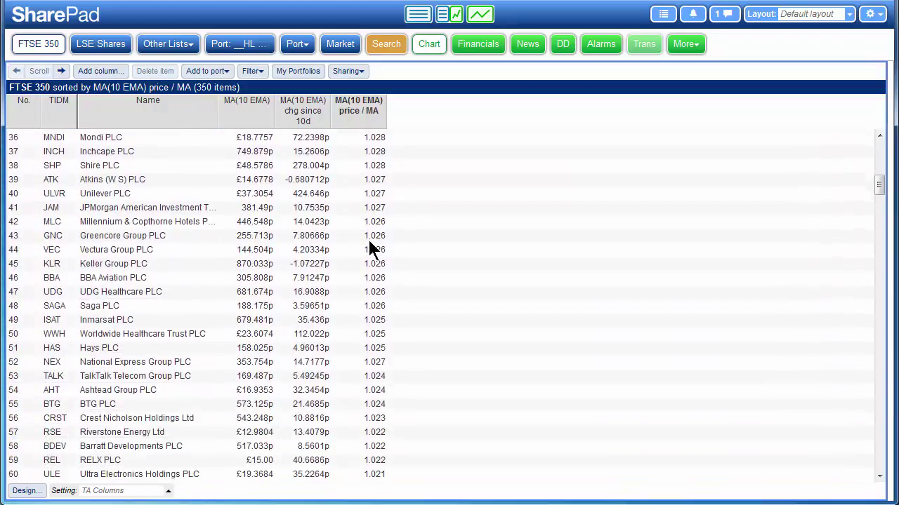
{"action": "scroll", "coordinate": [370, 247], "scroll_direction": "down", "scroll_amount": 20}
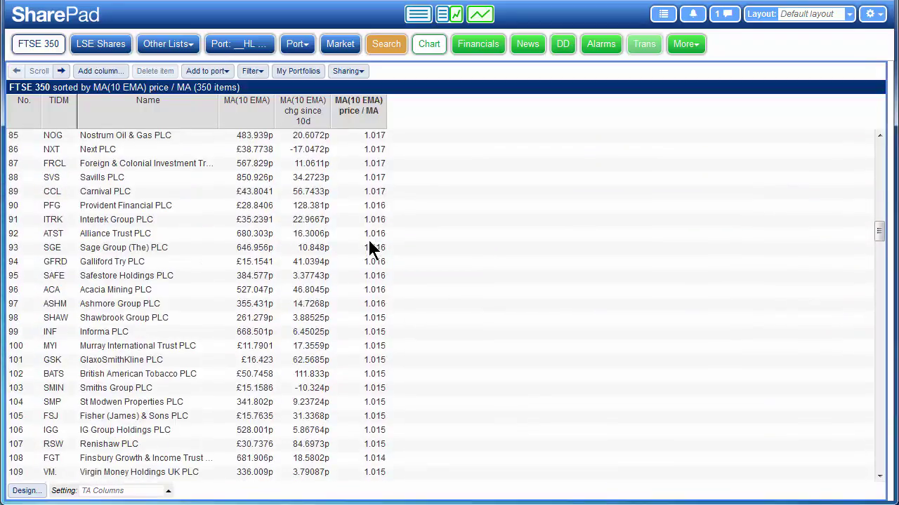
{"action": "scroll", "coordinate": [370, 247], "scroll_direction": "down", "scroll_amount": 16}
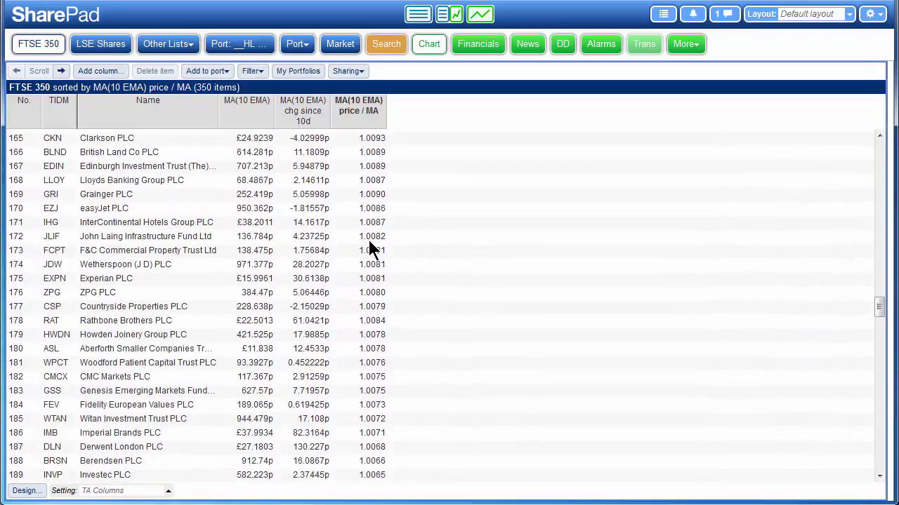
{"action": "scroll", "coordinate": [370, 247], "scroll_direction": "down", "scroll_amount": 20}
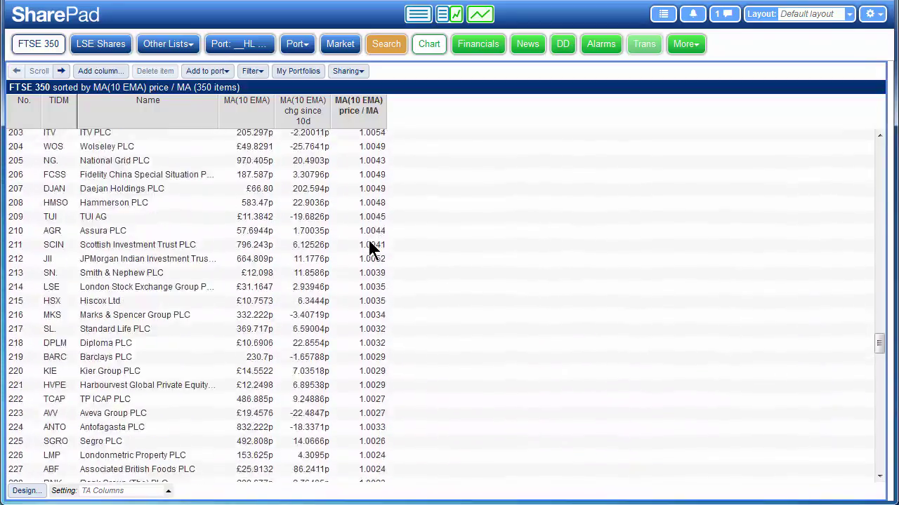
{"action": "scroll", "coordinate": [370, 242], "scroll_direction": "down", "scroll_amount": 8}
{"action": "scroll", "coordinate": [369, 241], "scroll_direction": "up", "scroll_amount": 11}
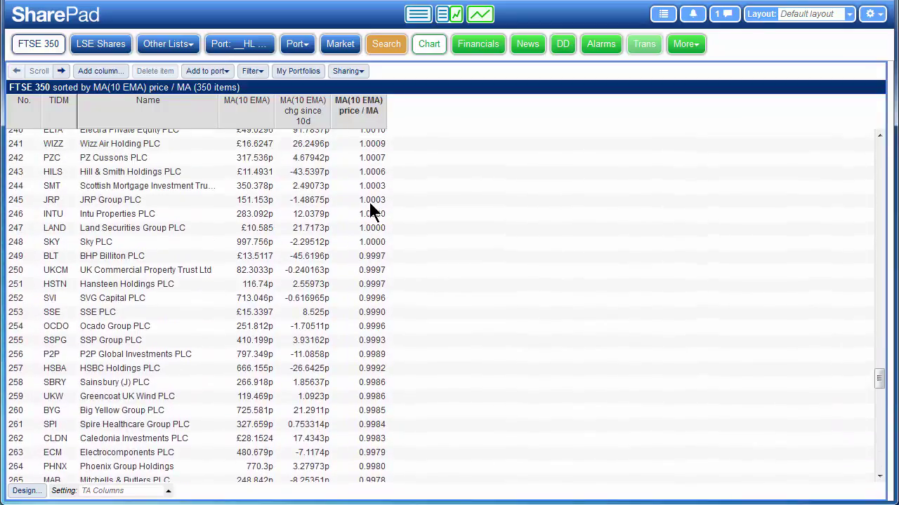
{"action": "left_click", "coordinate": [370, 212]}
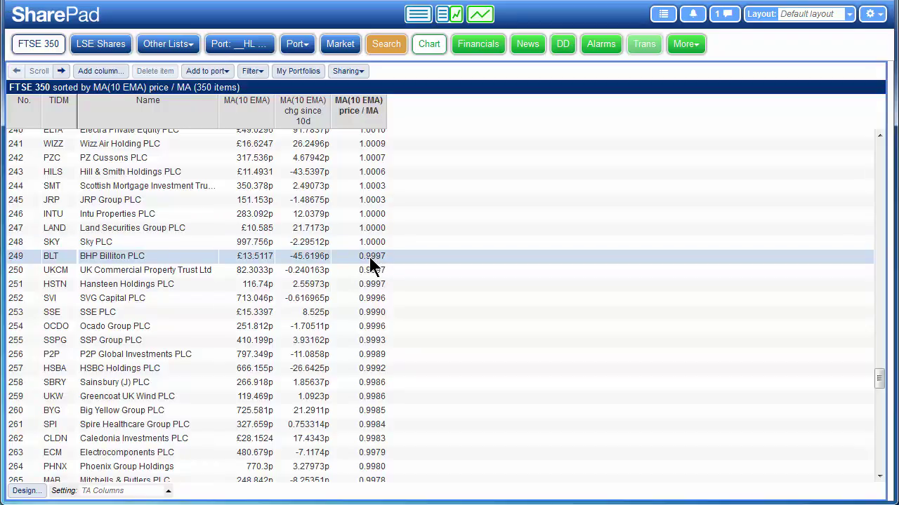
Select Vesuvius PLC at the start of the sorted list and switch to the chart-only view
{"action": "scroll", "coordinate": [379, 179], "scroll_direction": "up", "scroll_amount": 7}
{"action": "scroll", "coordinate": [382, 177], "scroll_direction": "up", "scroll_amount": 20}
{"action": "scroll", "coordinate": [379, 170], "scroll_direction": "up", "scroll_amount": 20}
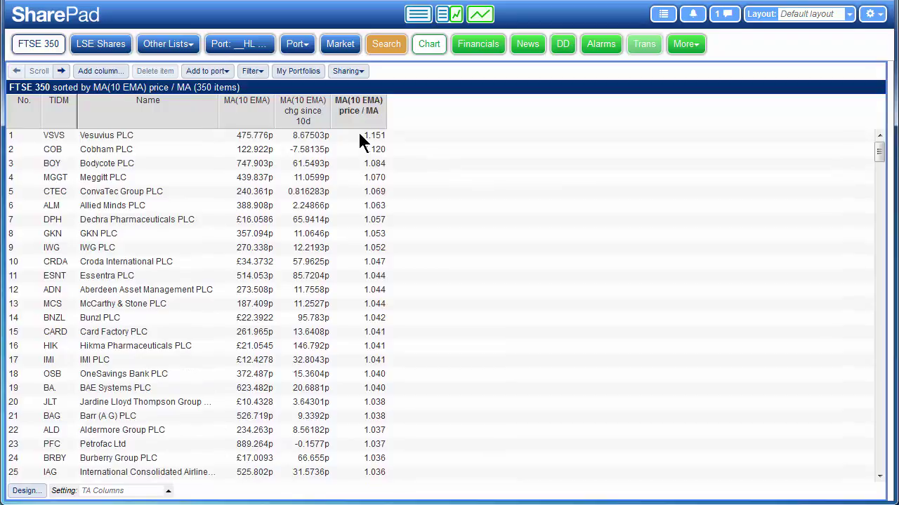
{"action": "left_click", "coordinate": [359, 135]}
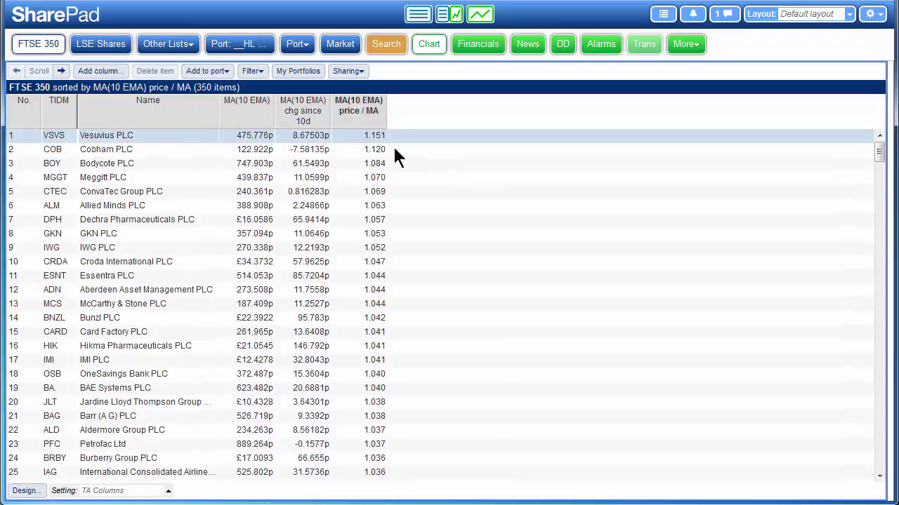
{"action": "left_click", "coordinate": [480, 17]}
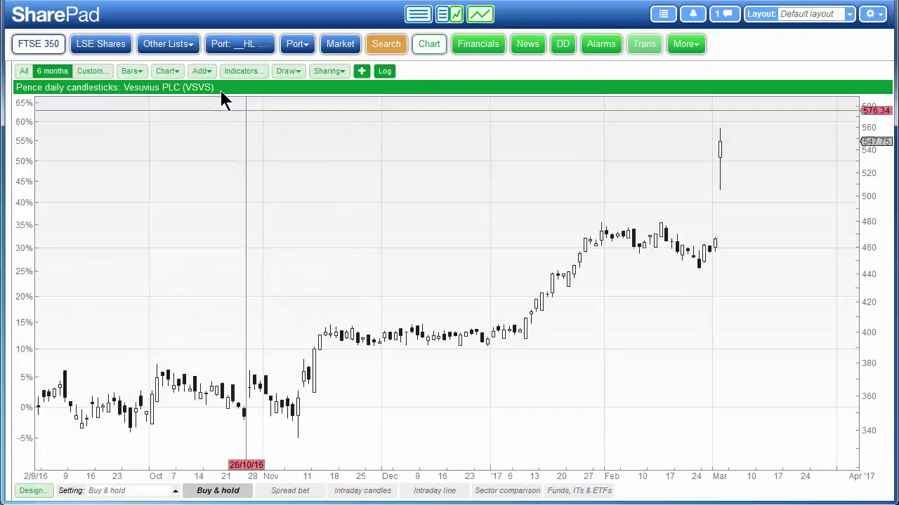
Overlay a 10-period Exponential moving average on the Vesuvius PLC price chart
{"action": "left_click", "coordinate": [202, 74]}
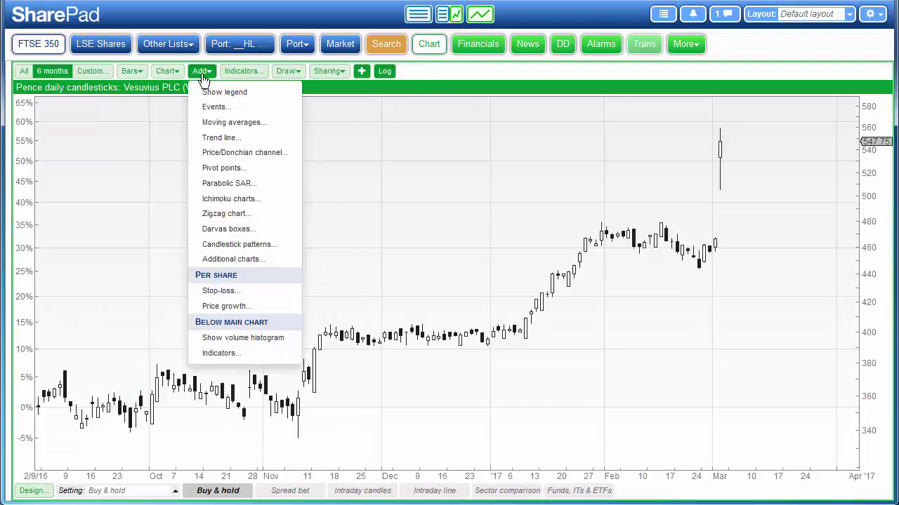
{"action": "left_click", "coordinate": [247, 124]}
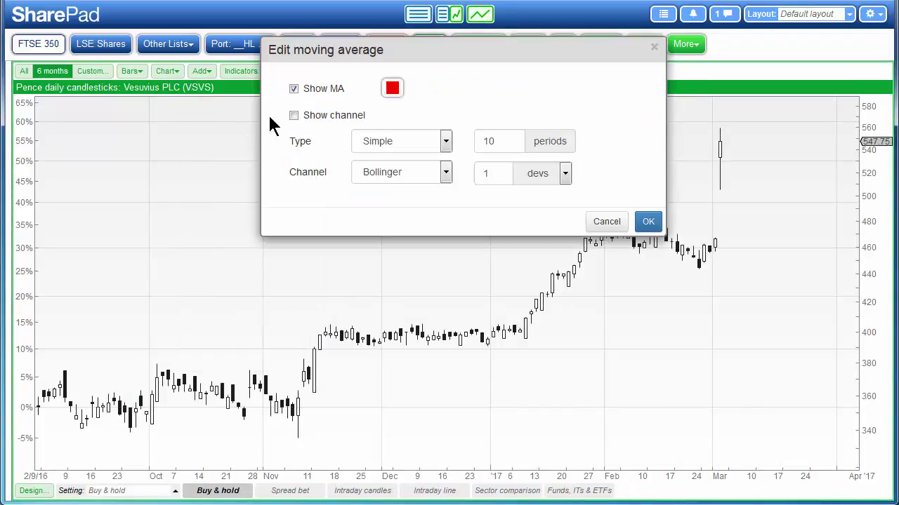
{"action": "left_click", "coordinate": [399, 143]}
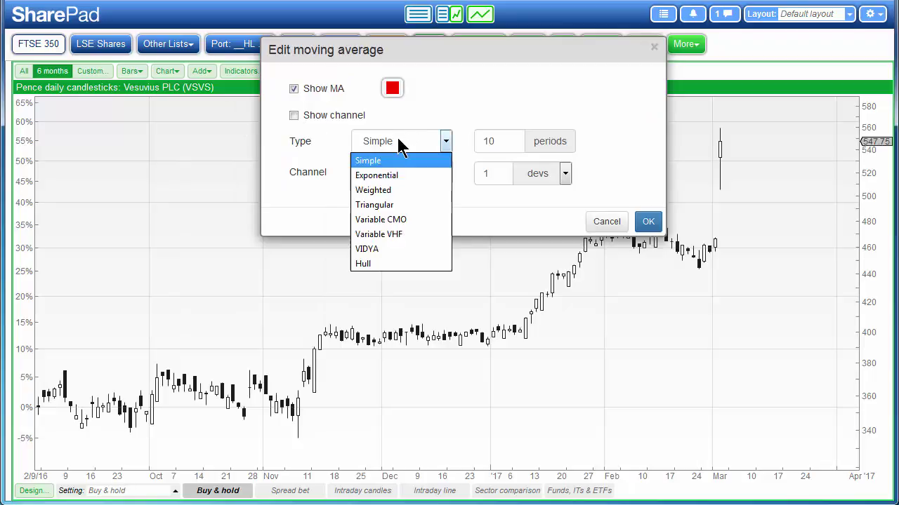
{"action": "left_click", "coordinate": [401, 176]}
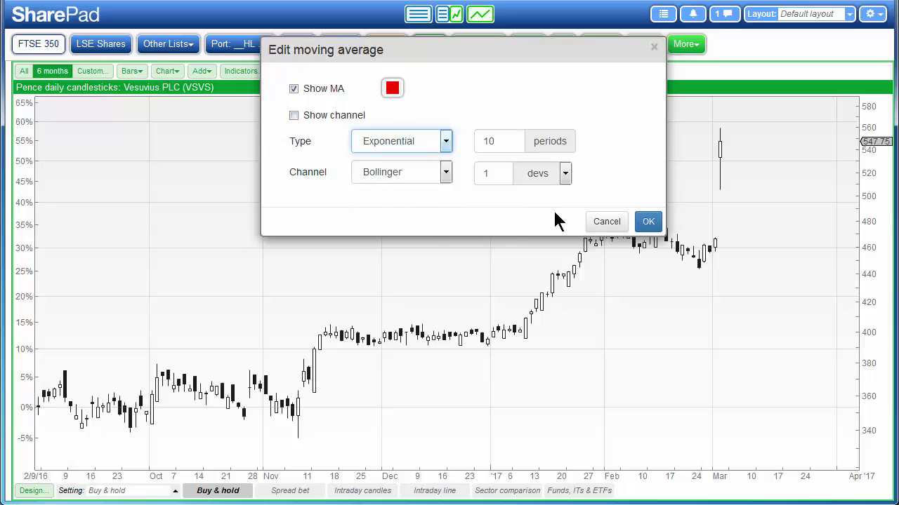
{"action": "left_click", "coordinate": [648, 219]}
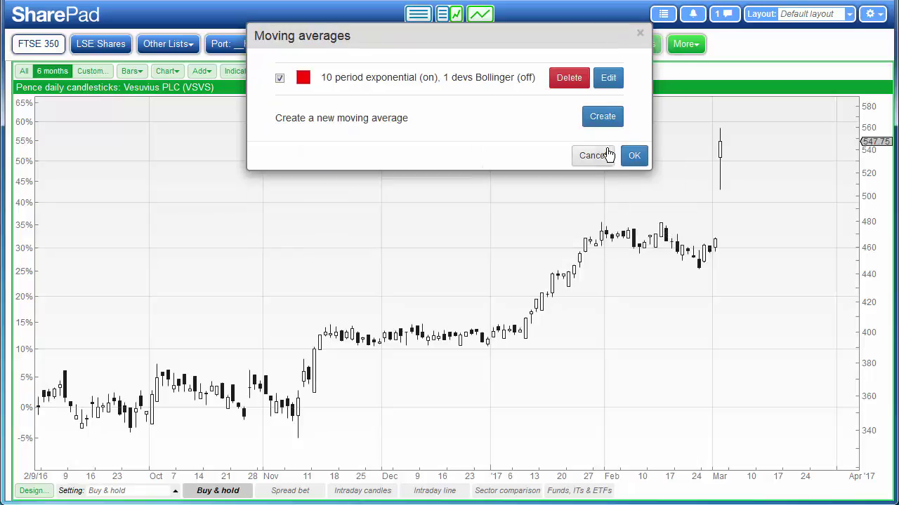
{"action": "left_click", "coordinate": [633, 155]}
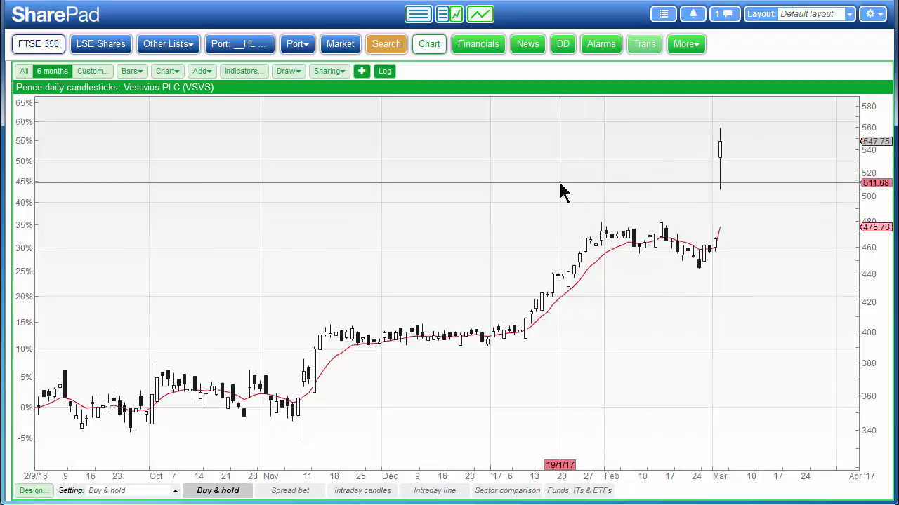
Show the chart of the next share in the sorted list, Cobham PLC
{"action": "key", "text": "Down"}
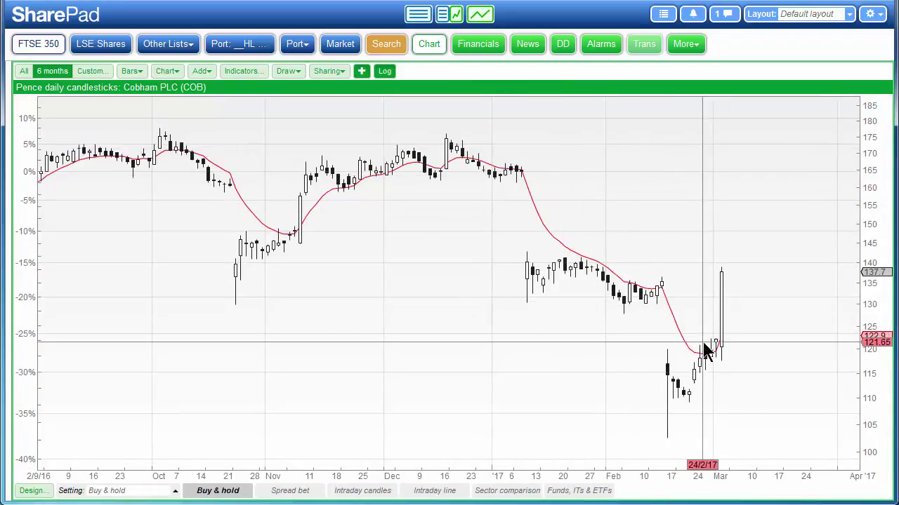
Step through the charts of the next four shares in the sorted list, from Bodycote PLC to Allied Minds PLC
{"action": "key", "text": "Down"}
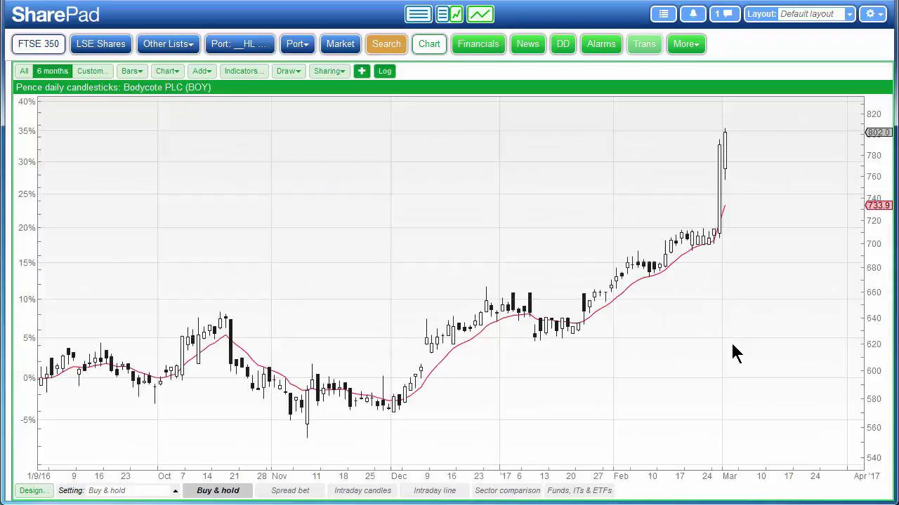
{"action": "key", "text": "Down"}
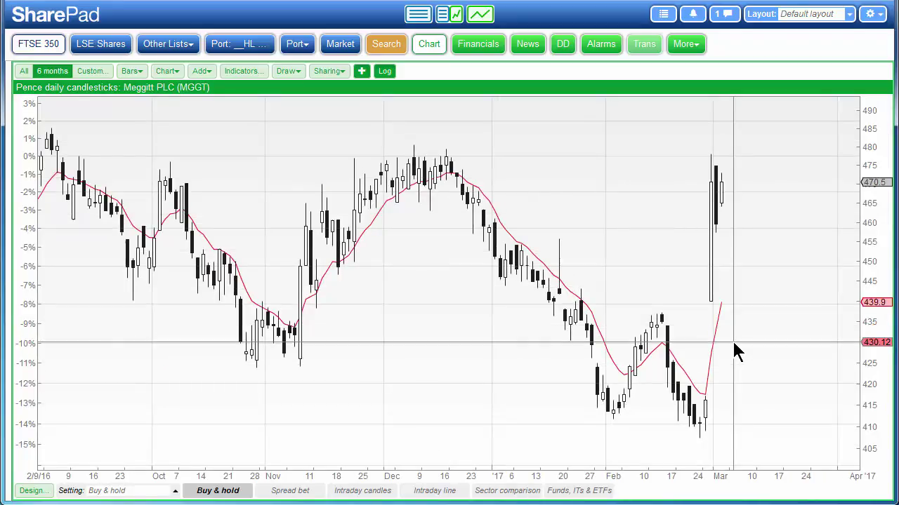
{"action": "key", "text": "Down"}
{"action": "key", "text": "Down"}
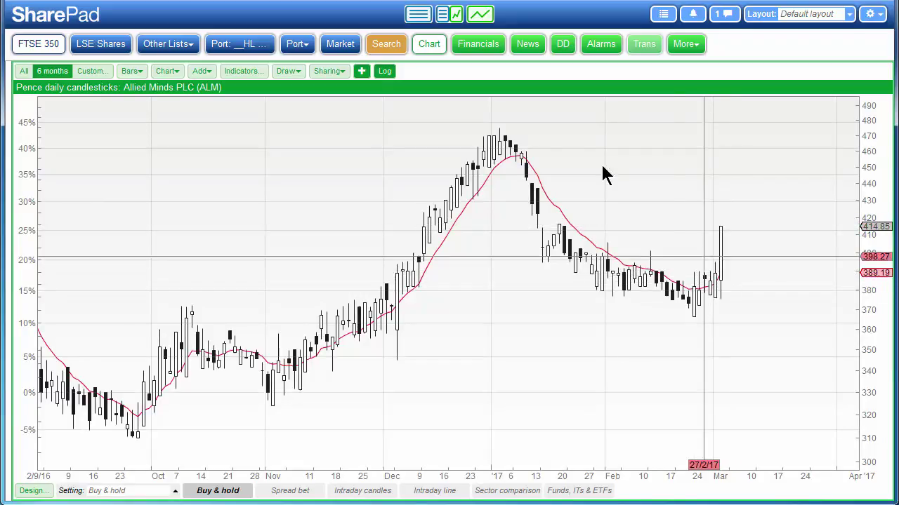
Return to the list-only view, select International Personal Finance PLC at the end of the list and show its chart
{"action": "left_click", "coordinate": [417, 15]}
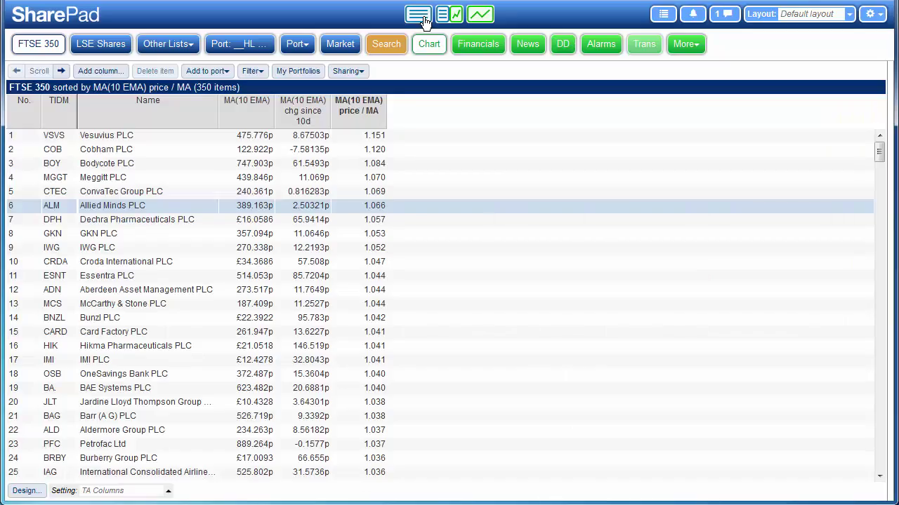
{"action": "left_click_drag", "start_coordinate": [879, 153], "coordinate": [878, 493]}
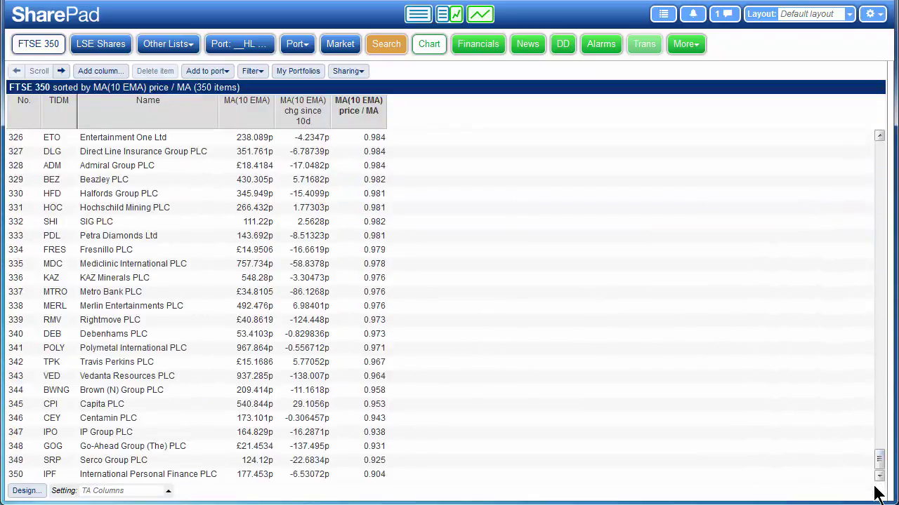
{"action": "left_click", "coordinate": [368, 476]}
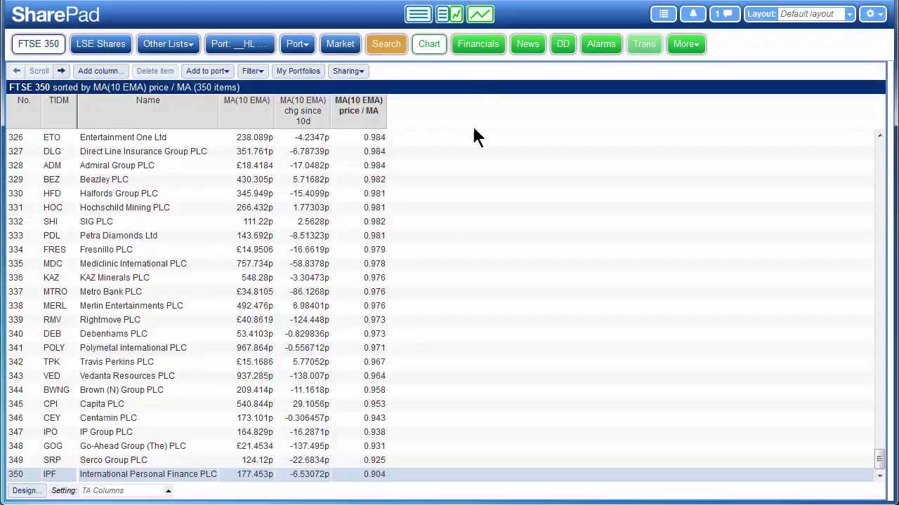
{"action": "left_click", "coordinate": [481, 15]}
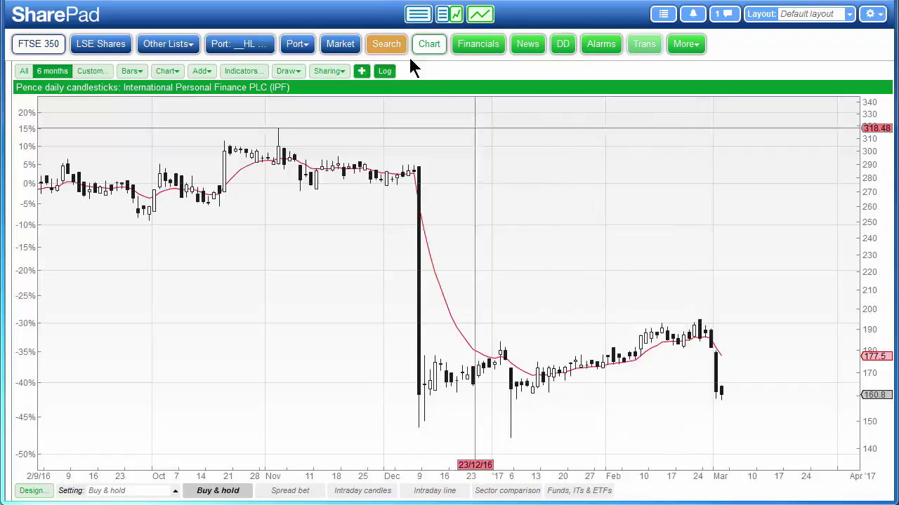
Back in the FTSE 350 list, start a new technical Moving average column with the Golden cross variant
{"action": "left_click", "coordinate": [413, 19]}
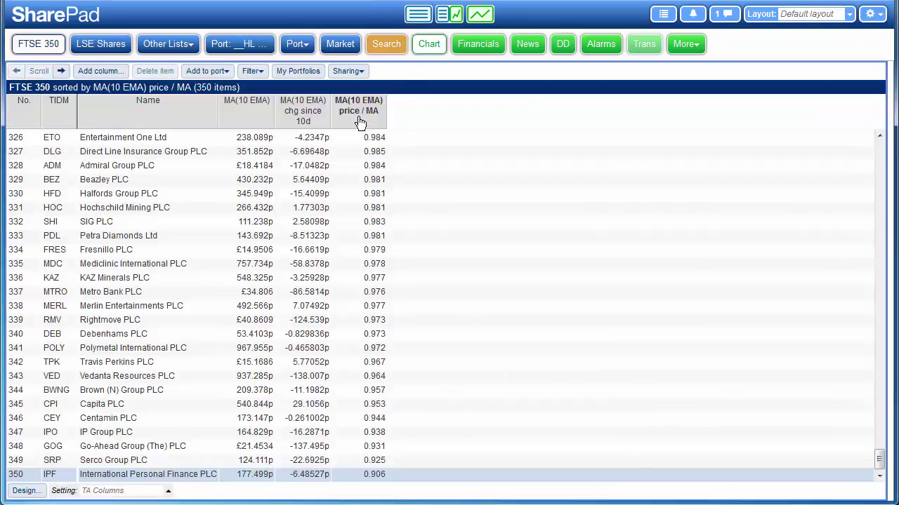
{"action": "left_click", "coordinate": [103, 75]}
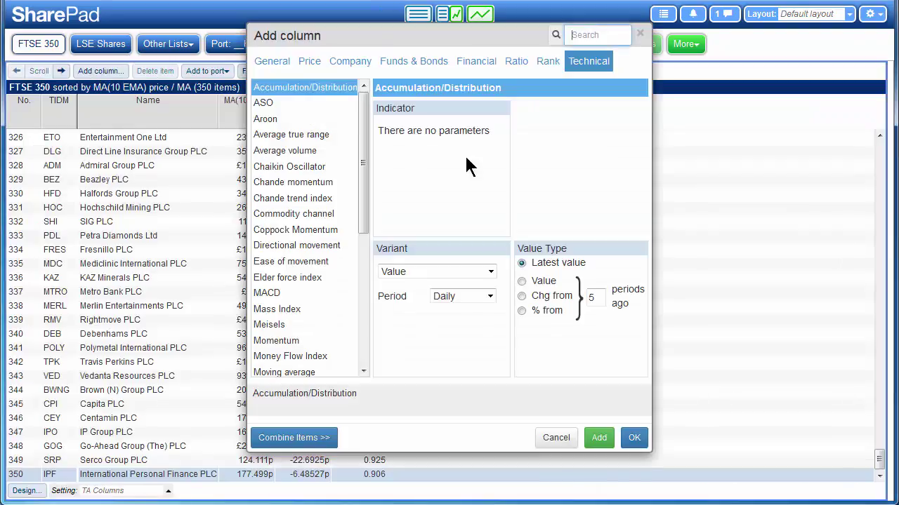
{"action": "left_click_drag", "start_coordinate": [367, 130], "coordinate": [358, 221]}
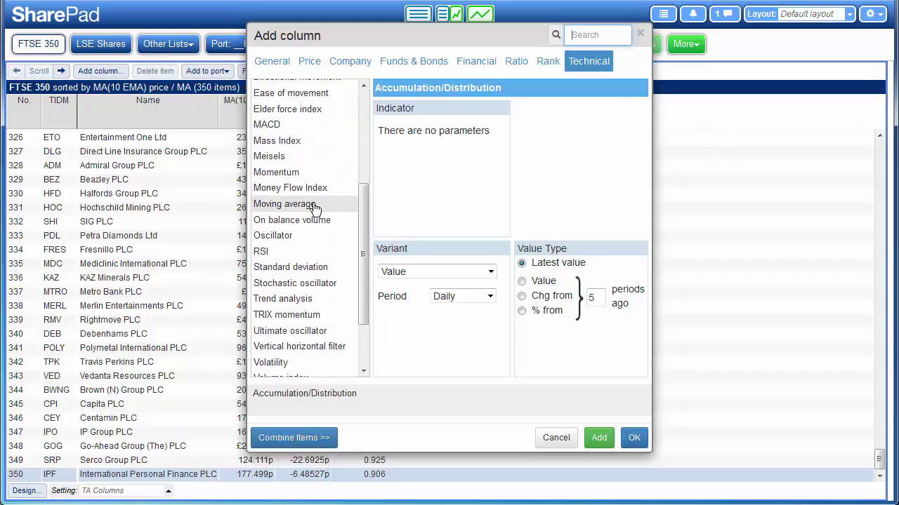
{"action": "left_click", "coordinate": [345, 203]}
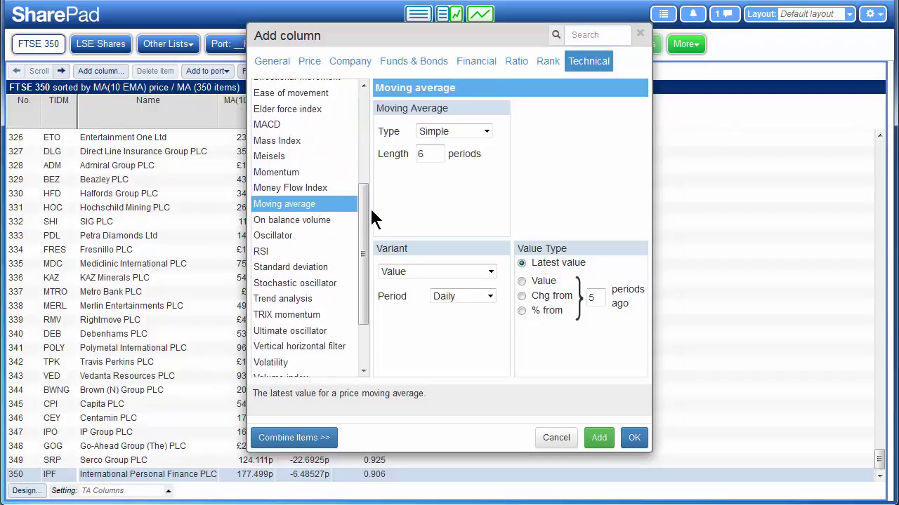
{"action": "left_click", "coordinate": [445, 272]}
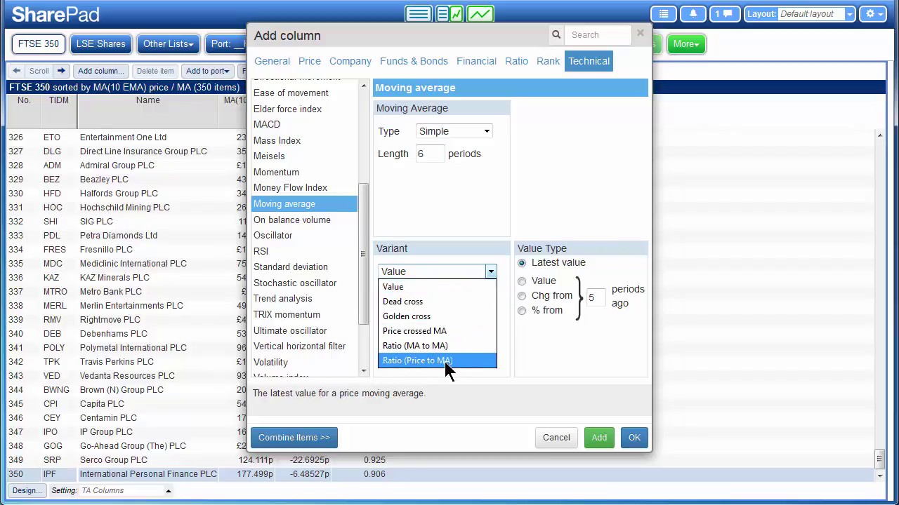
{"action": "key", "text": "Escape"}
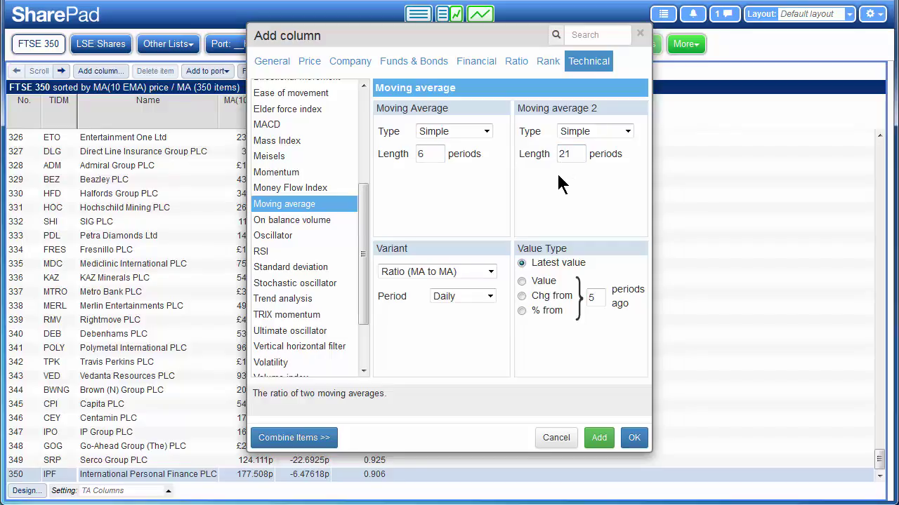
{"action": "left_click", "coordinate": [424, 270]}
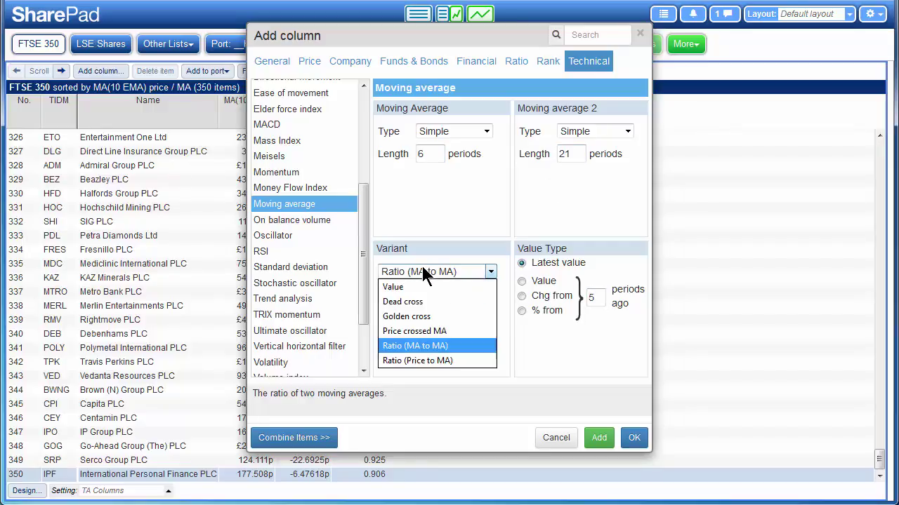
{"action": "left_click", "coordinate": [401, 316]}
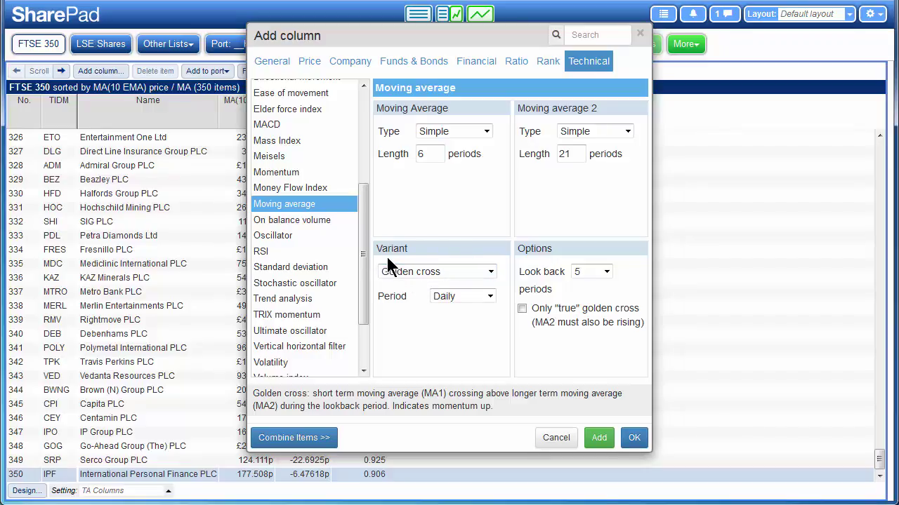
{"action": "left_click_drag", "start_coordinate": [438, 33], "coordinate": [632, 42]}
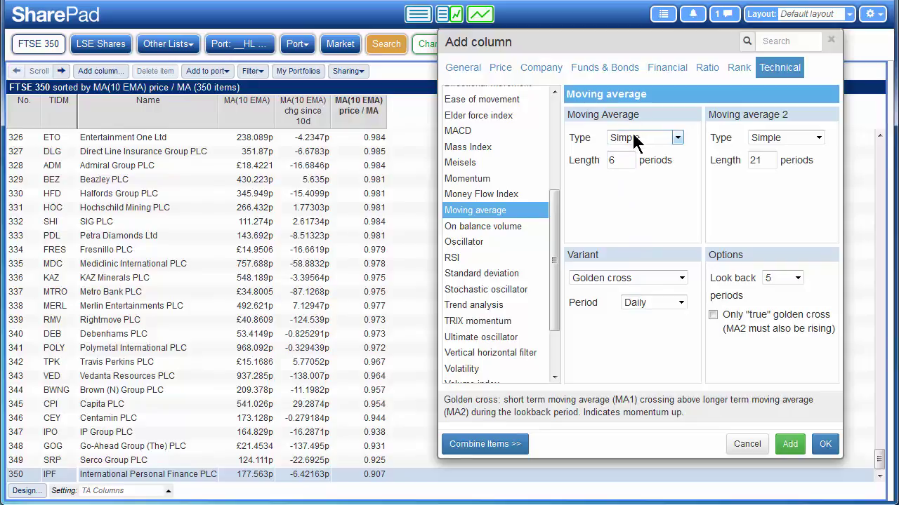
Set the first moving average to Exponential with 10 periods and the second to Exponential with 20 periods
{"action": "left_click", "coordinate": [635, 141]}
{"action": "left_click", "coordinate": [639, 168]}
{"action": "double_click", "coordinate": [616, 160]}
{"action": "type", "text": "10"}
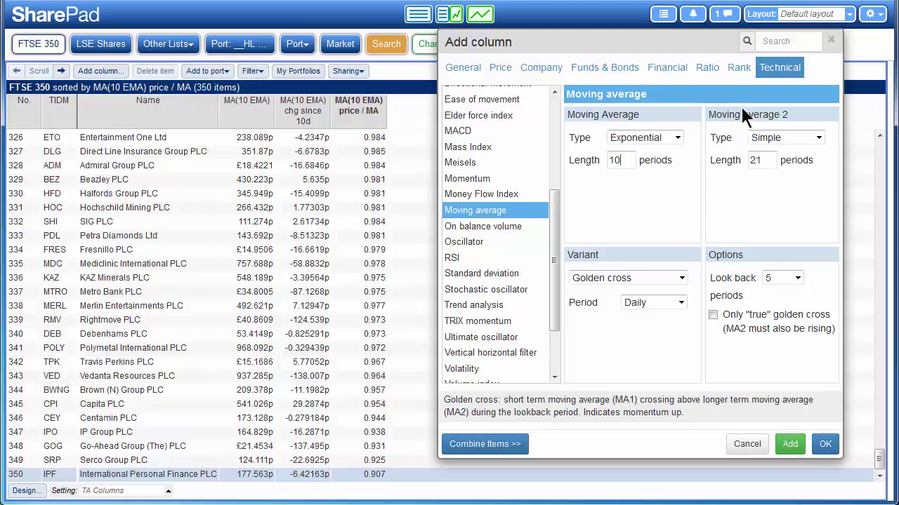
{"action": "left_click", "coordinate": [770, 137]}
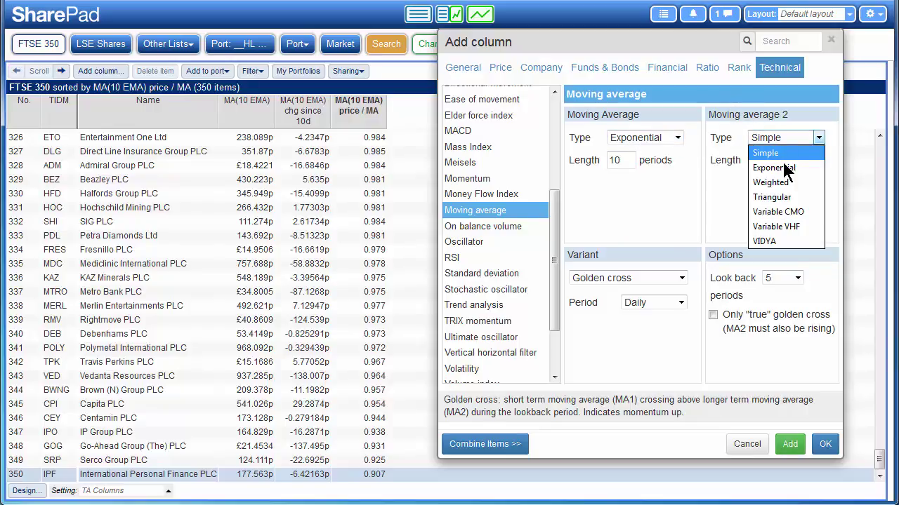
{"action": "left_click", "coordinate": [774, 168]}
{"action": "type", "text": "20"}
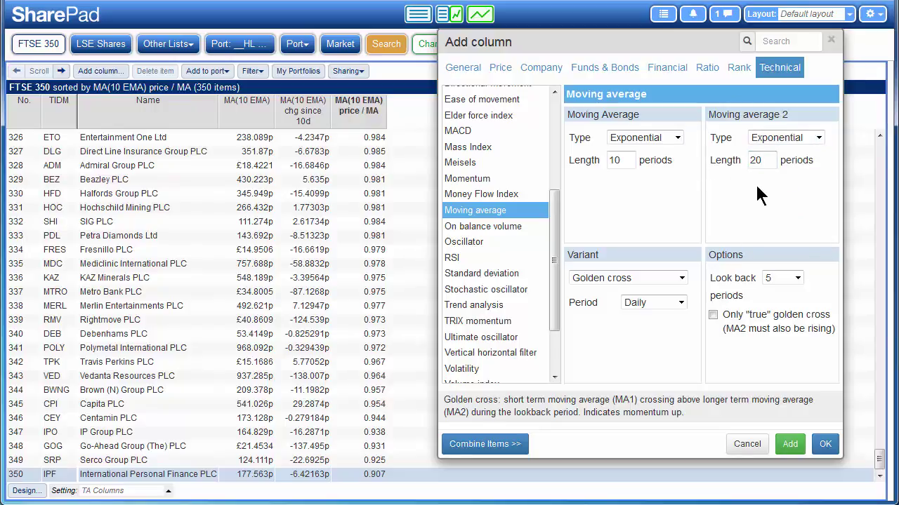
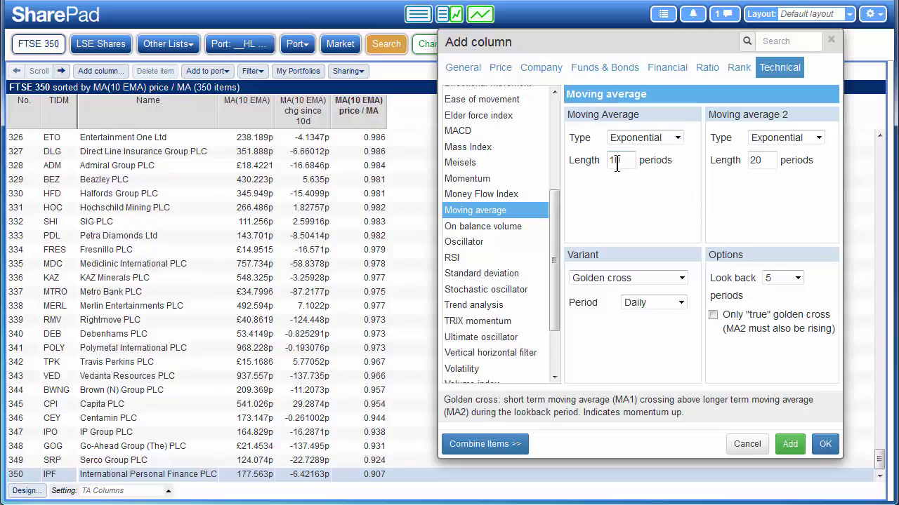
Set the golden cross look back to 1 period and add the column to the list
{"action": "left_click", "coordinate": [771, 275]}
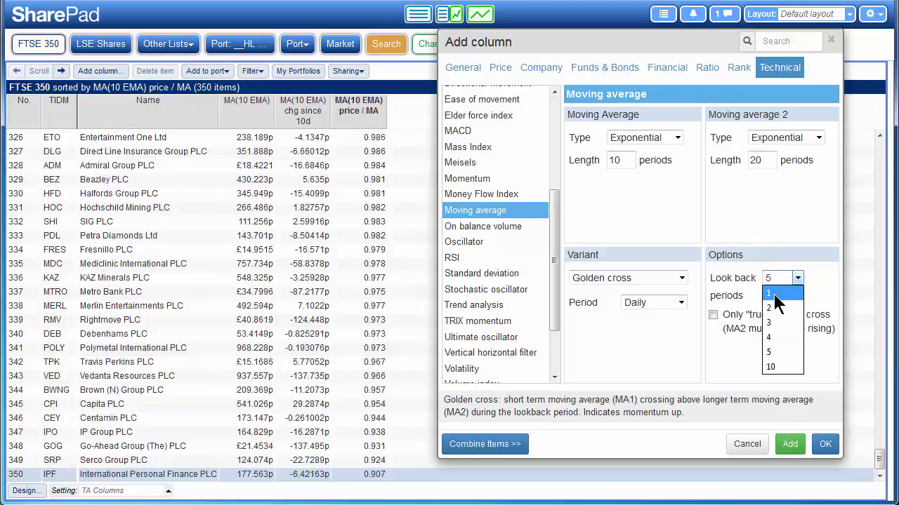
{"action": "left_click", "coordinate": [771, 293]}
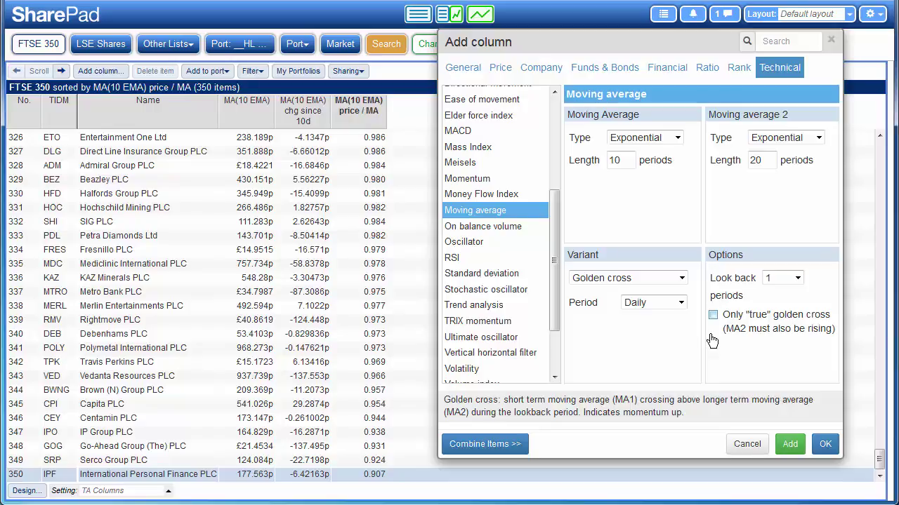
{"action": "left_click", "coordinate": [823, 445]}
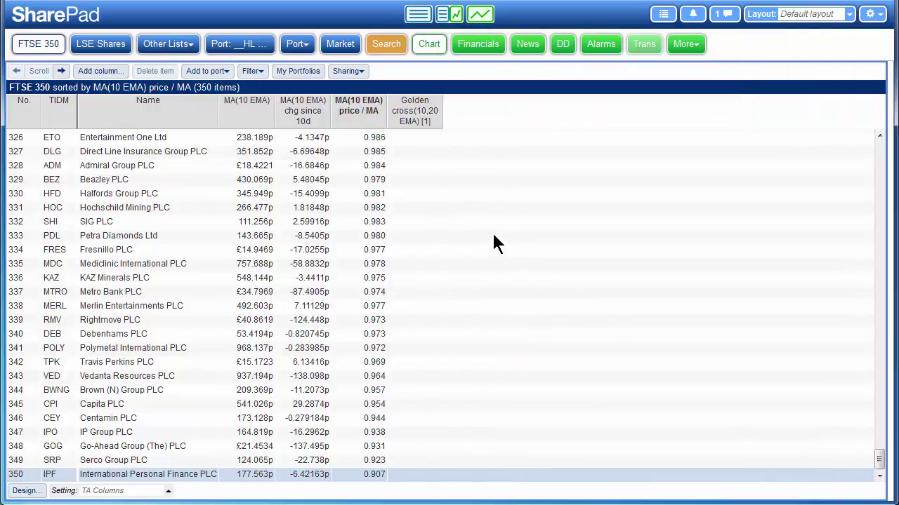
Sort the list by the Golden cross column with ticked shares first, and show the chart of ConvaTec Group PLC
{"action": "left_click", "coordinate": [414, 120]}
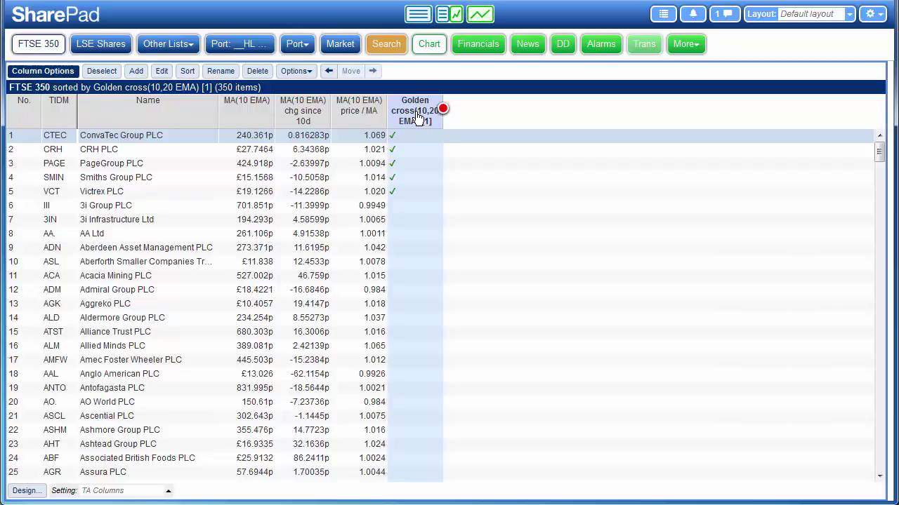
{"action": "left_click", "coordinate": [401, 149]}
{"action": "left_click", "coordinate": [404, 207]}
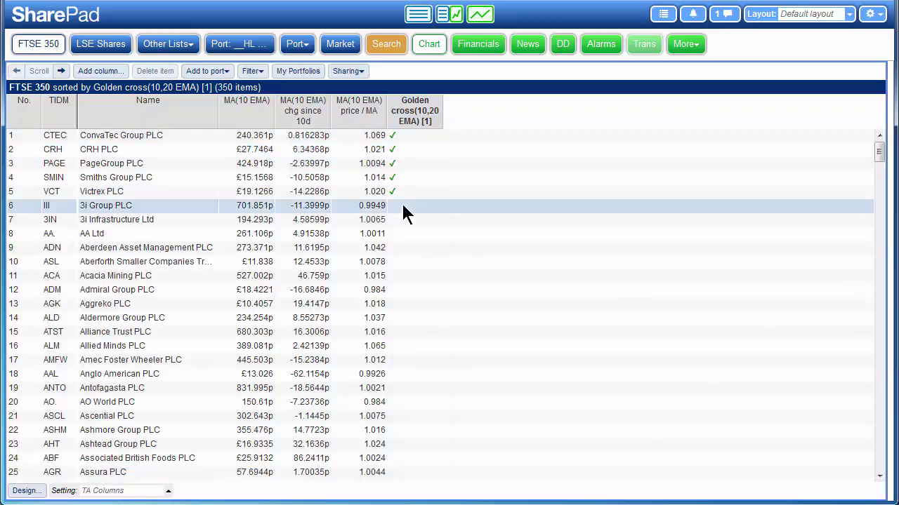
{"action": "left_click", "coordinate": [396, 136]}
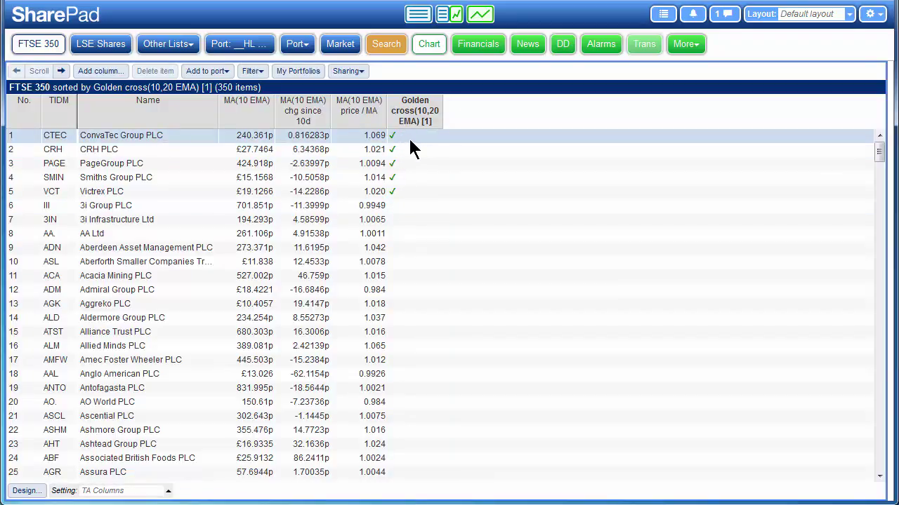
{"action": "left_click", "coordinate": [482, 15]}
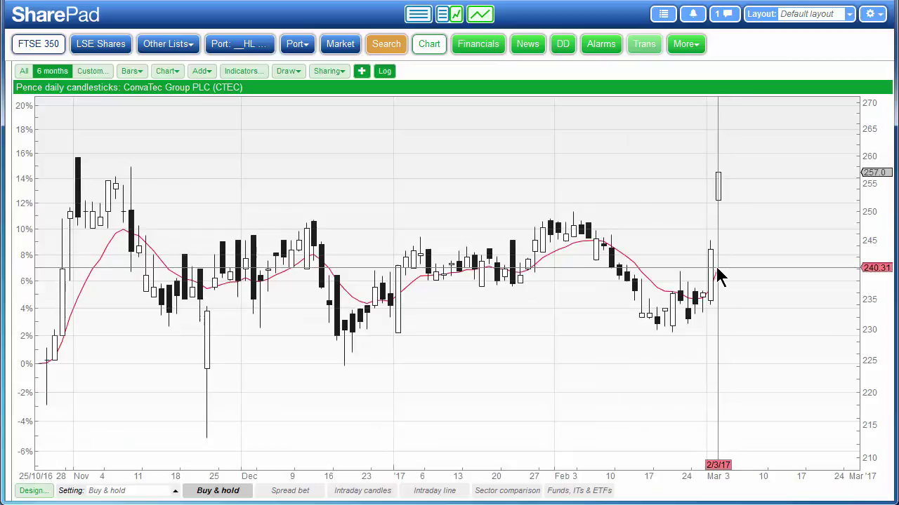
Overlay a second moving average on the ConvaTec Group PLC chart, green, Exponential, 20 periods
{"action": "left_click", "coordinate": [202, 73]}
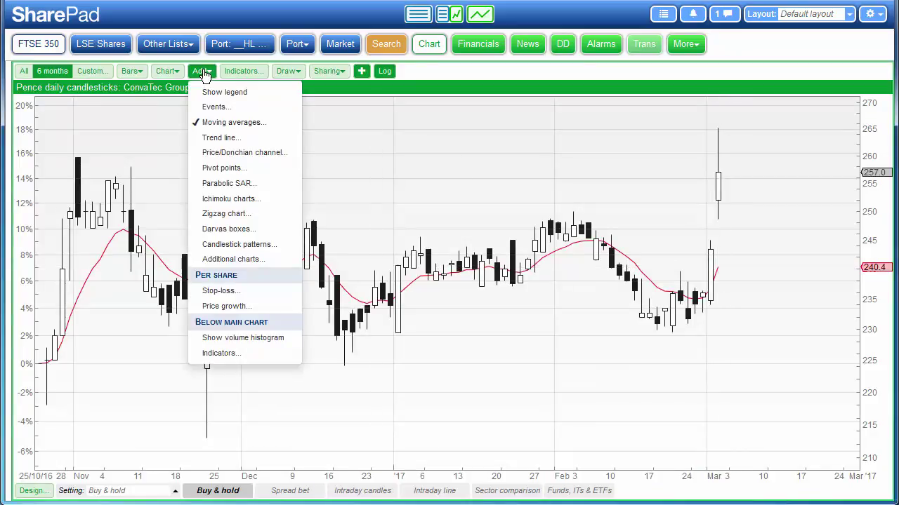
{"action": "left_click", "coordinate": [222, 128]}
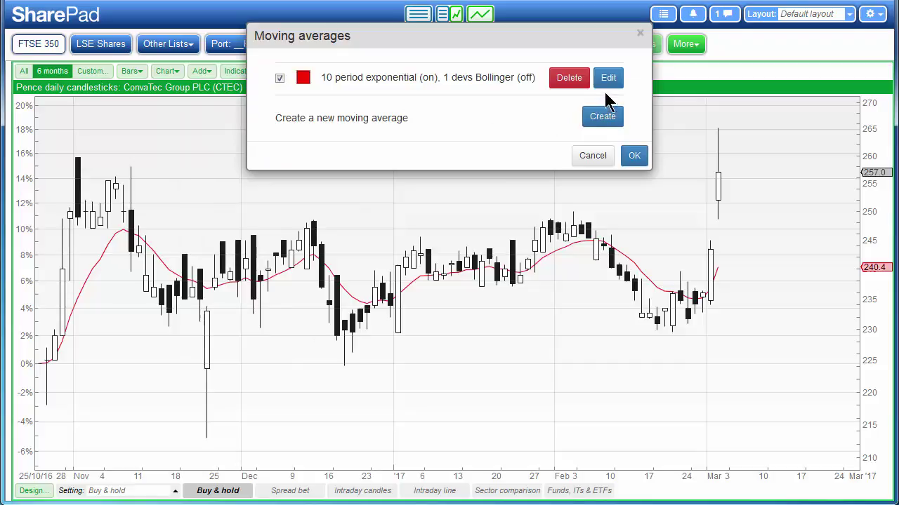
{"action": "left_click", "coordinate": [604, 117]}
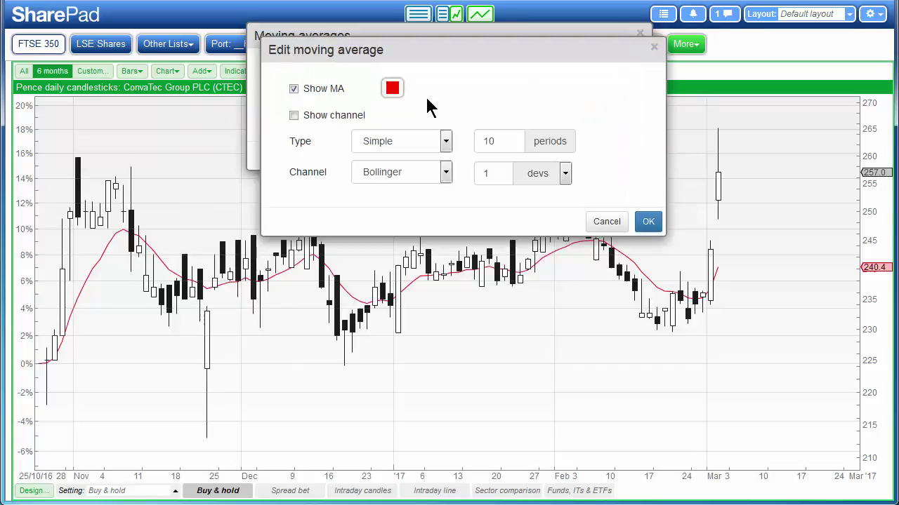
{"action": "left_click", "coordinate": [393, 88]}
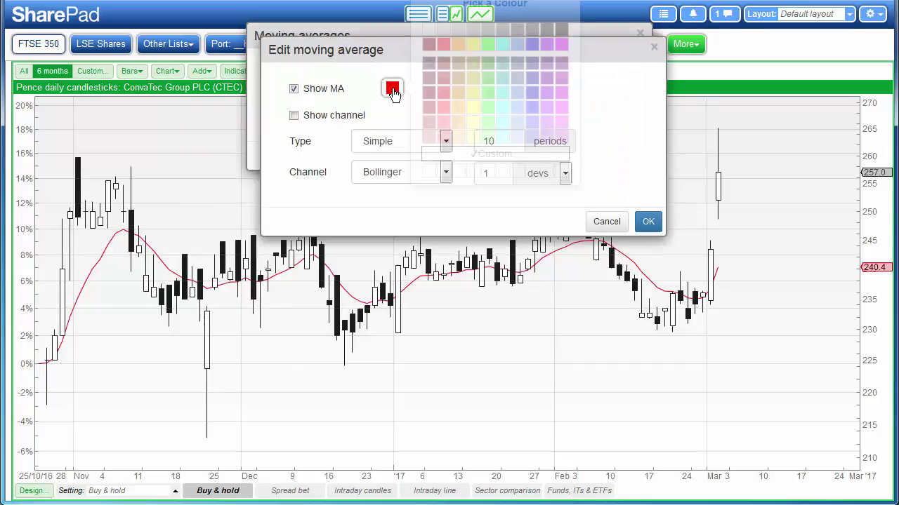
{"action": "left_click", "coordinate": [488, 89]}
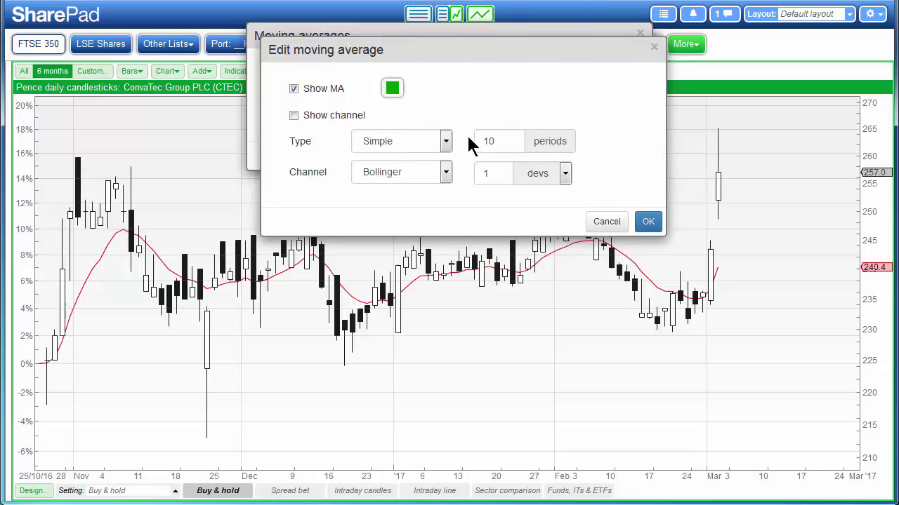
{"action": "left_click", "coordinate": [446, 141]}
{"action": "left_click", "coordinate": [417, 176]}
{"action": "double_click", "coordinate": [491, 141]}
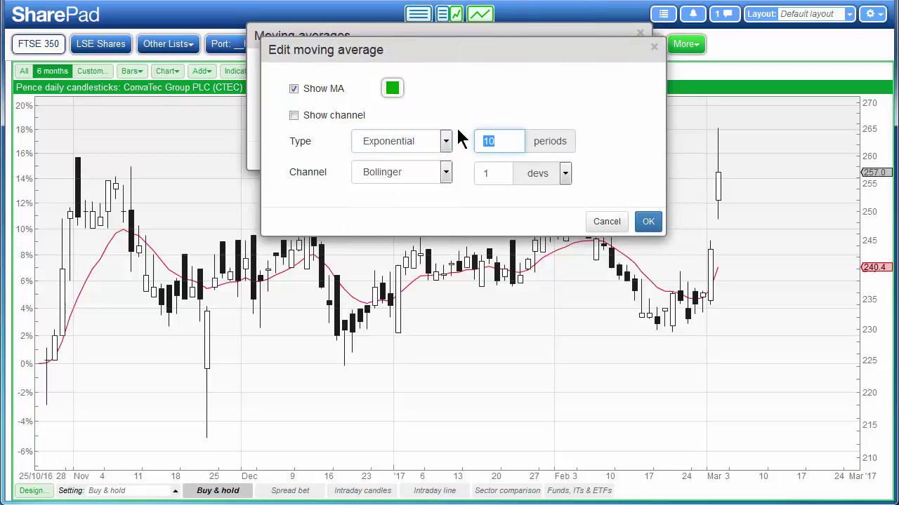
{"action": "type", "text": "20"}
{"action": "left_click", "coordinate": [648, 221]}
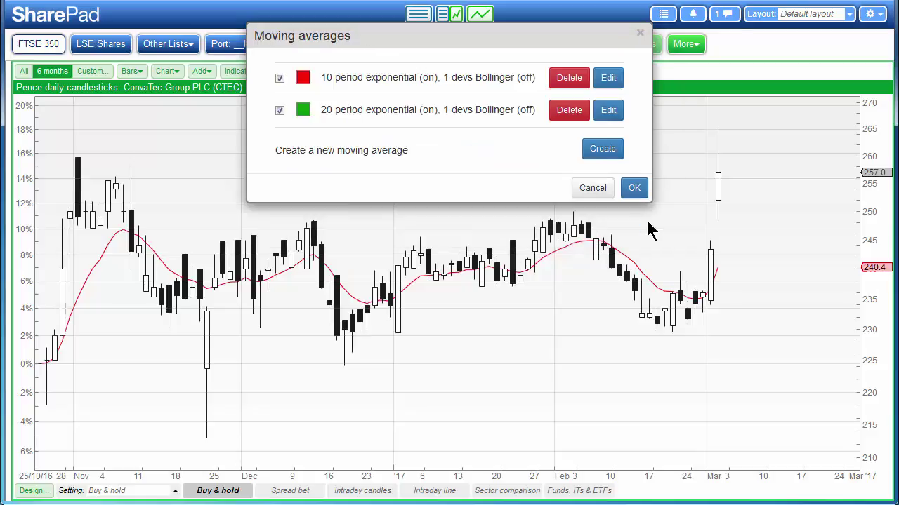
{"action": "left_click", "coordinate": [640, 188]}
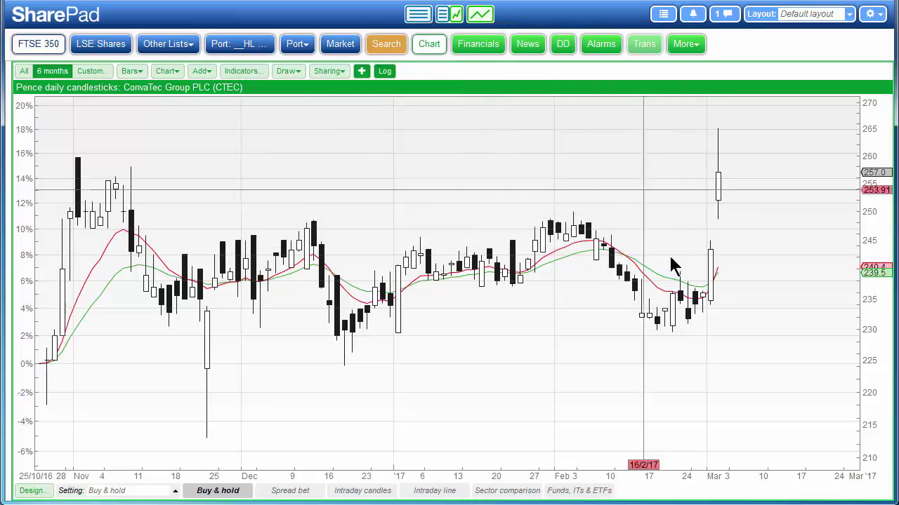
Examine the latest crossover of the two moving averages up close on the ConvaTec Group PLC and CRH PLC charts
{"action": "left_click_drag", "start_coordinate": [624, 331], "coordinate": [757, 340]}
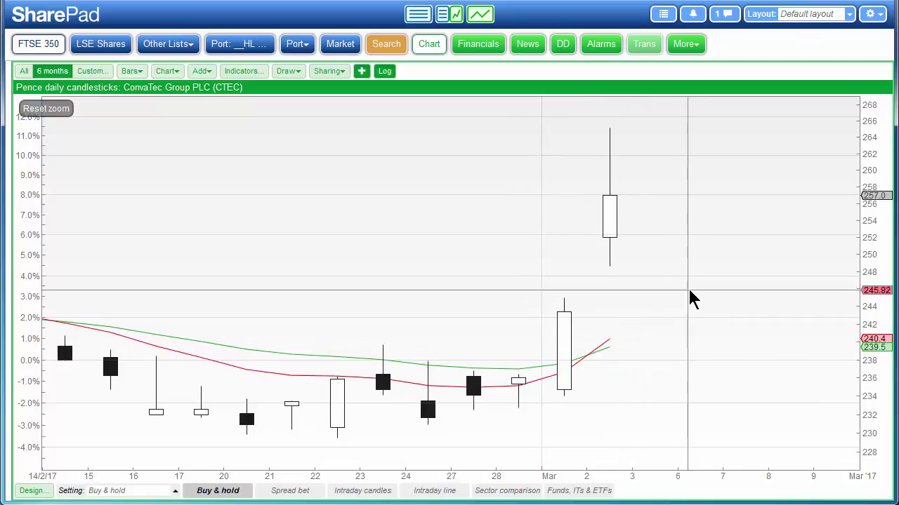
{"action": "key", "text": "Down"}
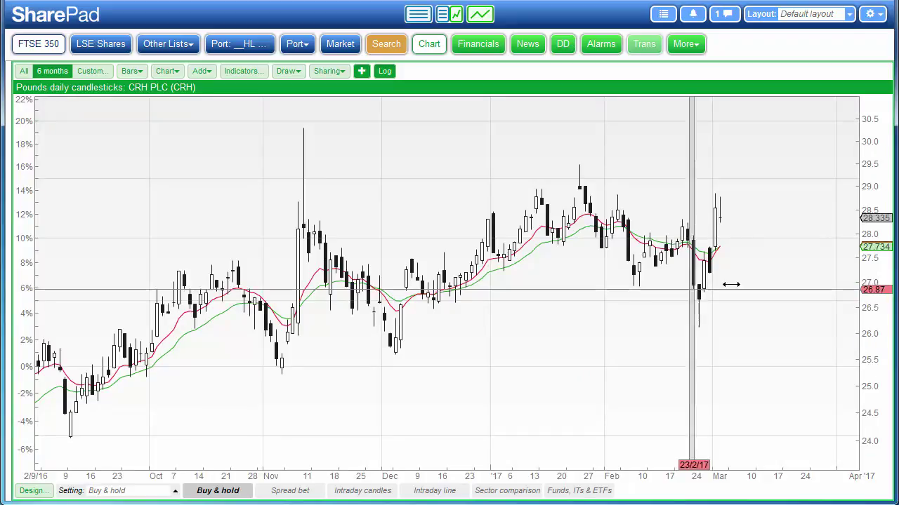
{"action": "left_click_drag", "start_coordinate": [731, 284], "coordinate": [742, 285]}
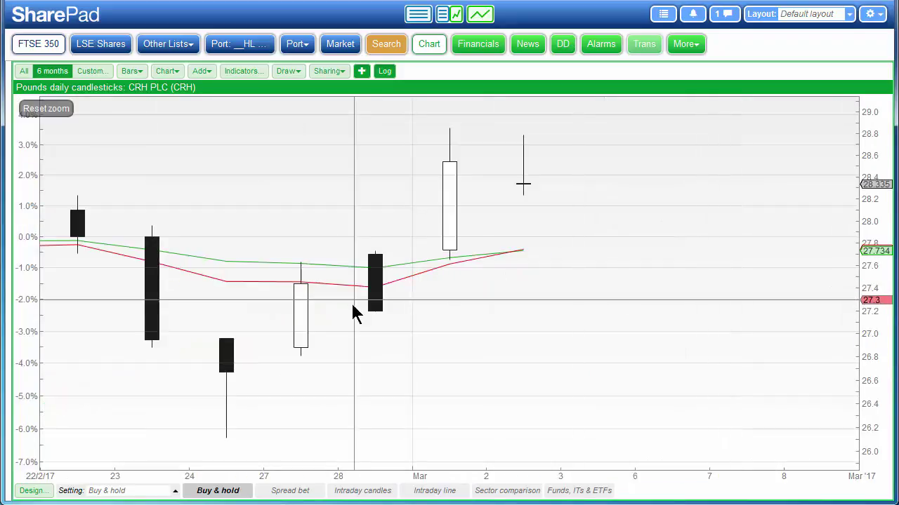
{"action": "left_click_drag", "start_coordinate": [423, 307], "coordinate": [556, 304]}
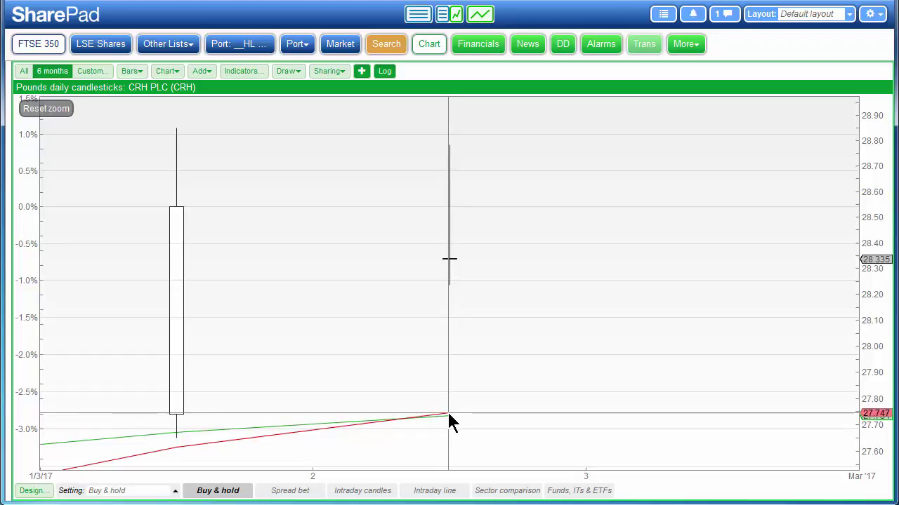
Examine the latest moving average crossovers of PageGroup PLC, Smiths Group PLC and Victrex PLC, and return to the full share list
{"action": "key", "text": "Down"}
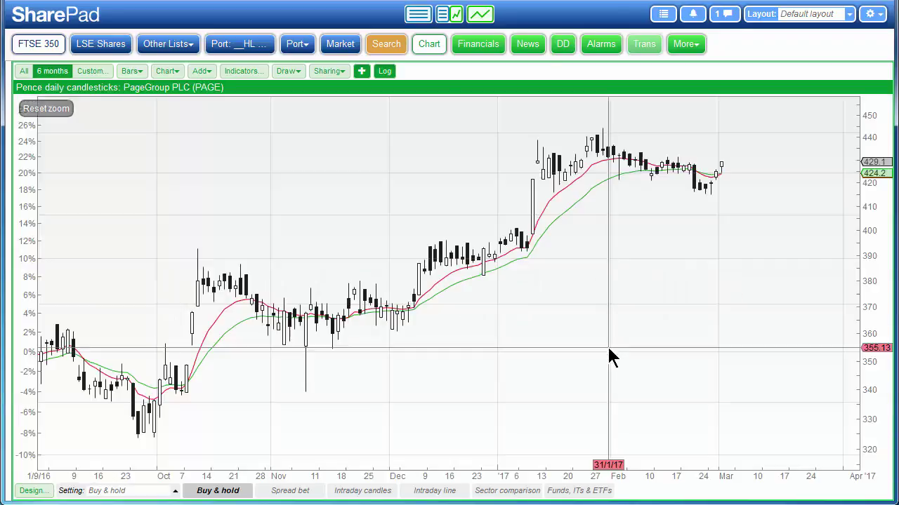
{"action": "left_click_drag", "start_coordinate": [649, 239], "coordinate": [743, 221]}
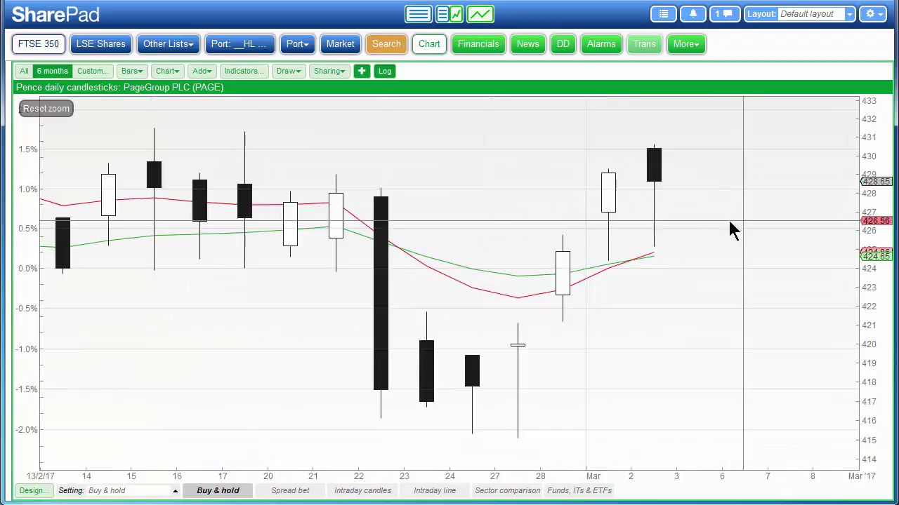
{"action": "key", "text": "Down"}
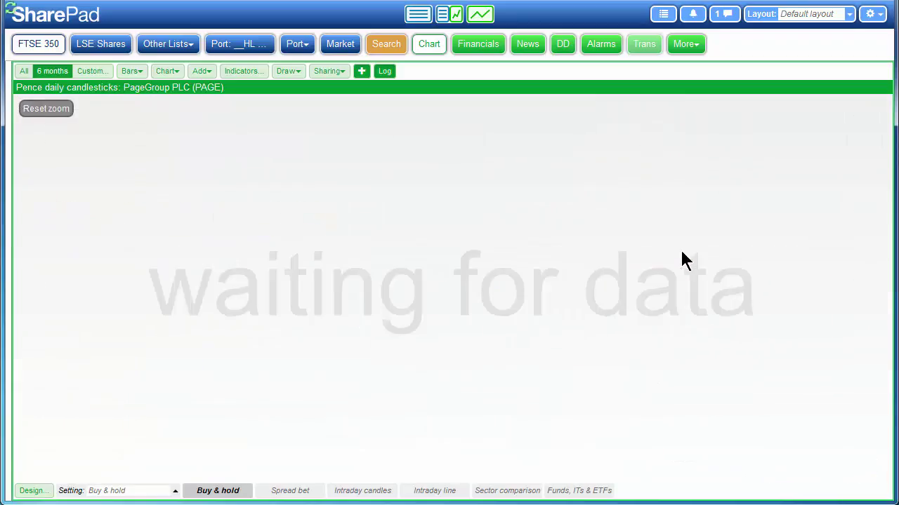
{"action": "left_click_drag", "start_coordinate": [677, 259], "coordinate": [754, 250]}
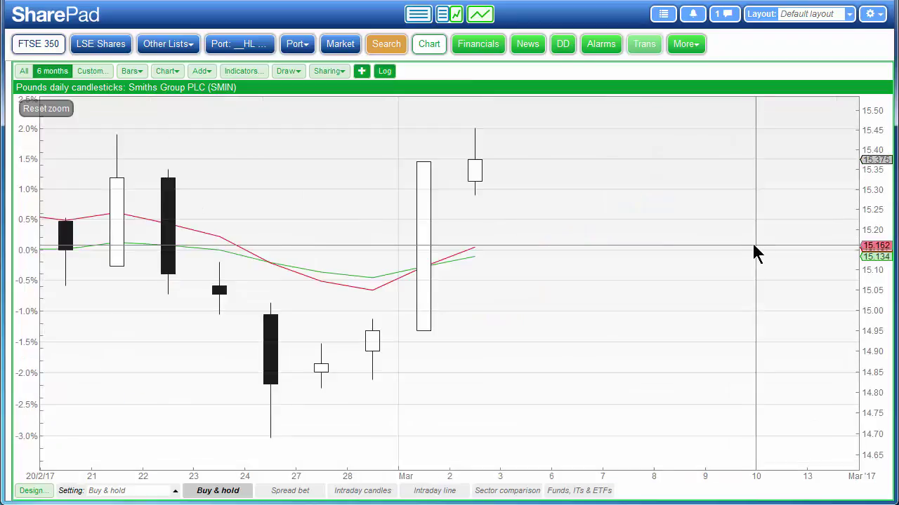
{"action": "key", "text": "Down"}
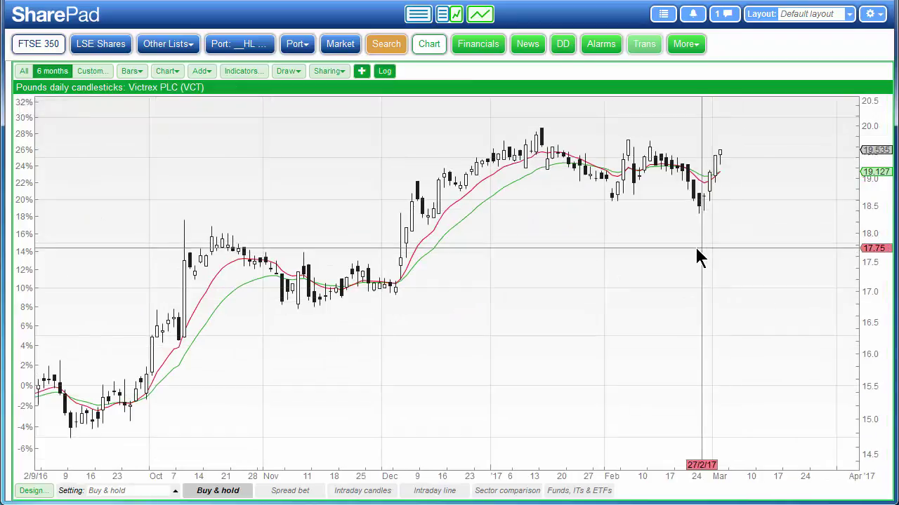
{"action": "left_click_drag", "start_coordinate": [694, 254], "coordinate": [739, 244]}
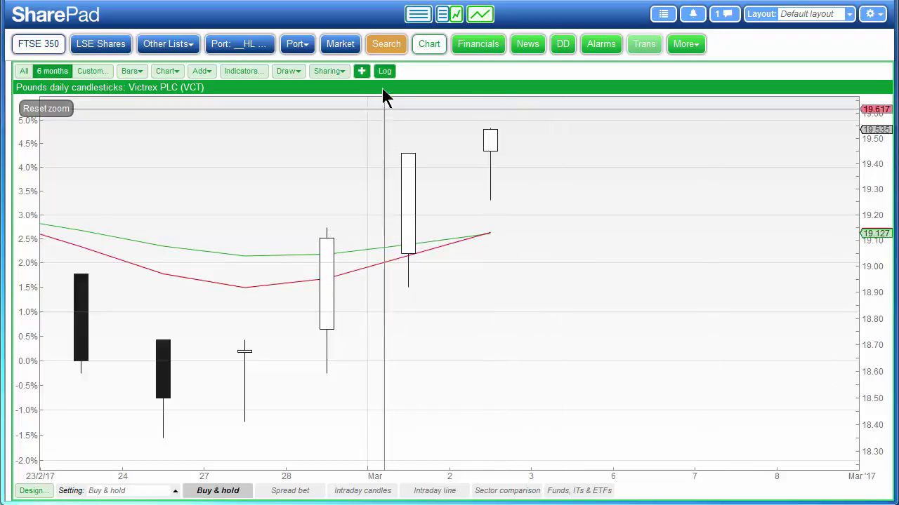
{"action": "left_click", "coordinate": [418, 14]}
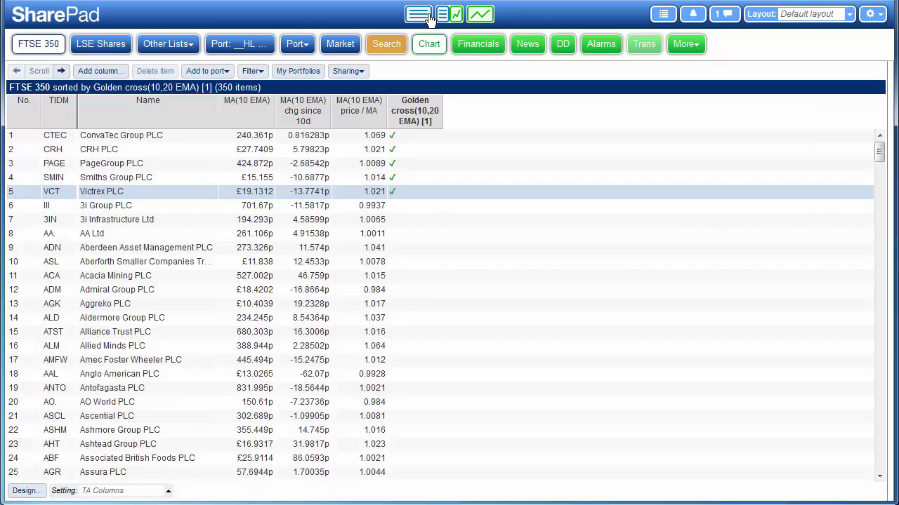
Examine the Price crossed MA variant with its Below option and the Dead cross variant for a moving average column, without adding one
{"action": "left_click", "coordinate": [98, 73]}
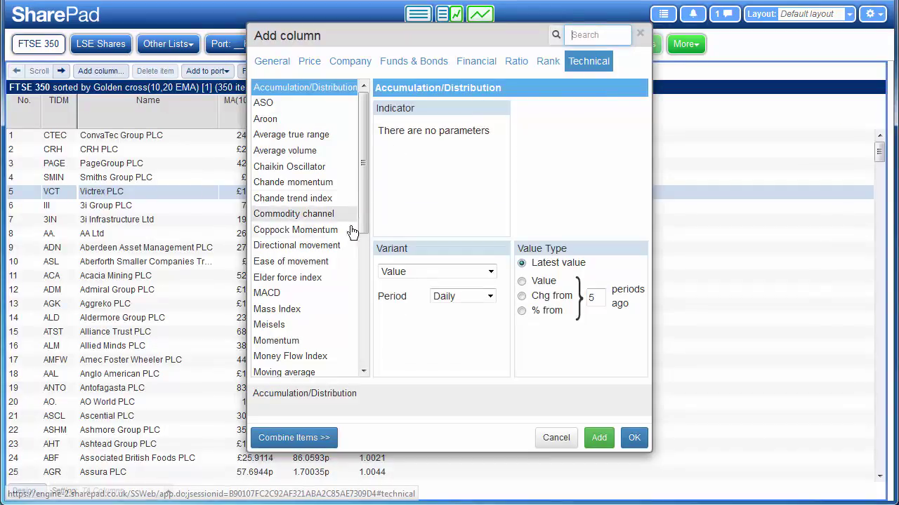
{"action": "left_click_drag", "start_coordinate": [363, 211], "coordinate": [358, 306]}
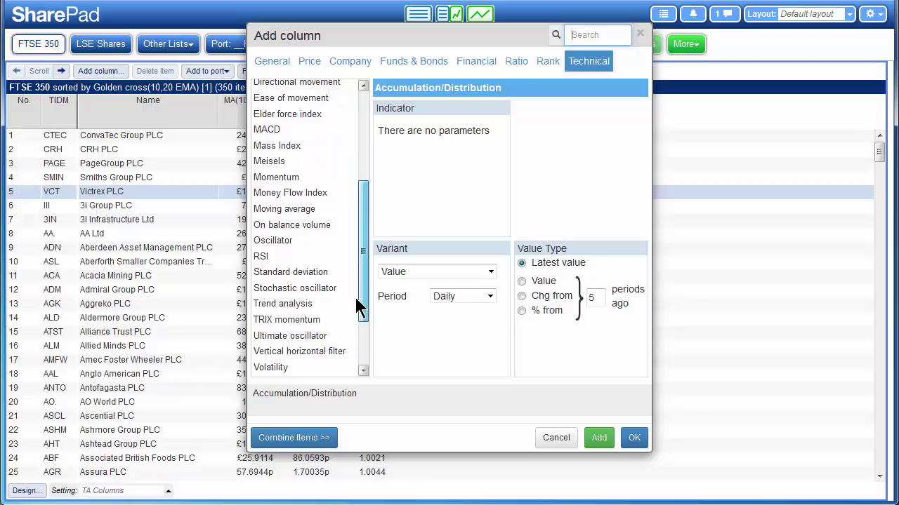
{"action": "left_click", "coordinate": [276, 209]}
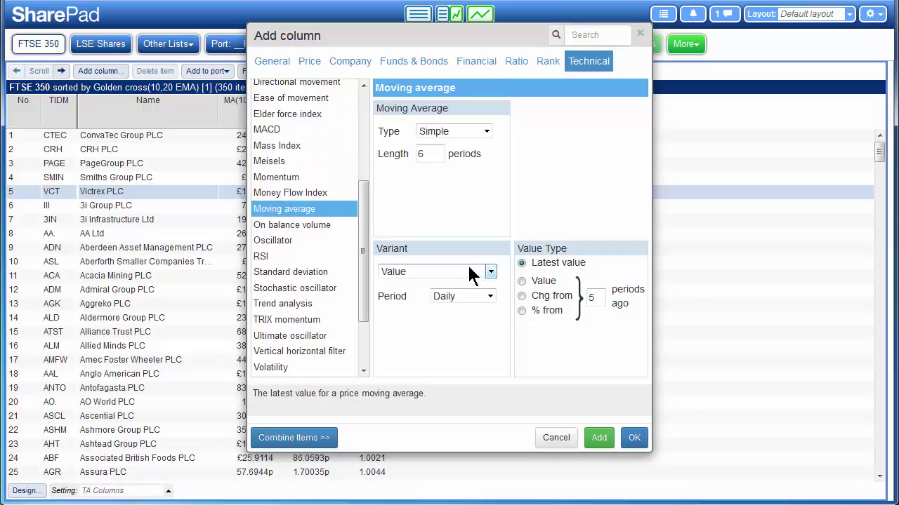
{"action": "left_click", "coordinate": [468, 271]}
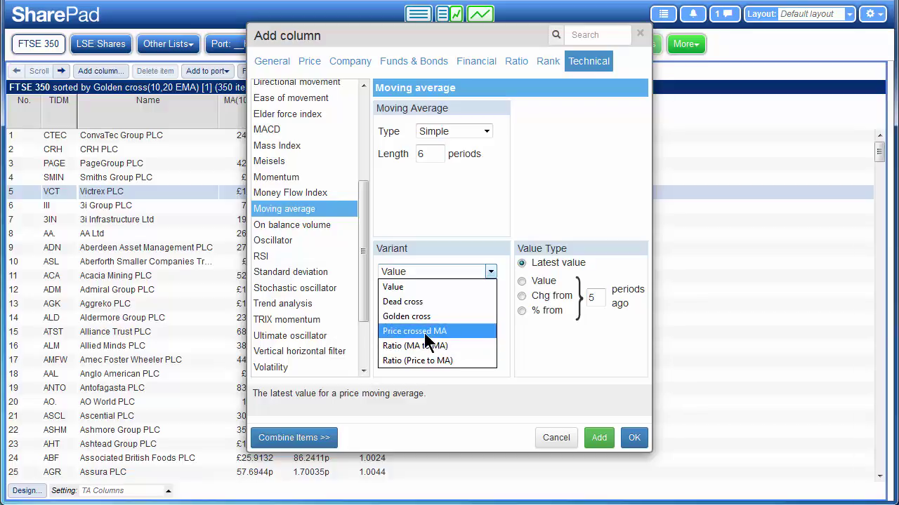
{"action": "left_click", "coordinate": [422, 333]}
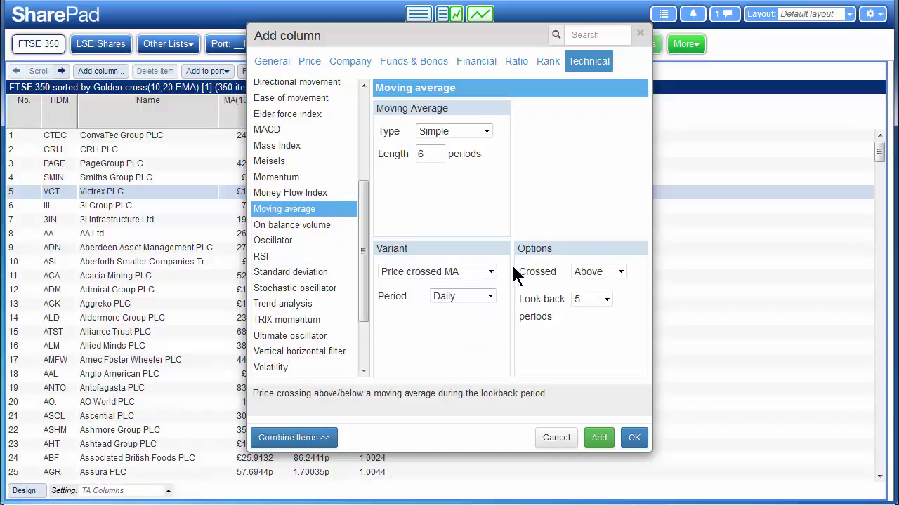
{"action": "left_click", "coordinate": [595, 272]}
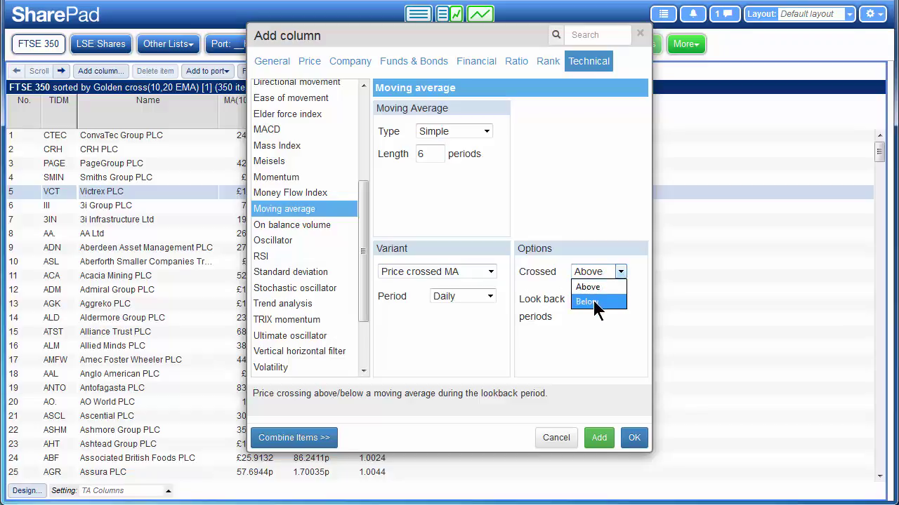
{"action": "left_click", "coordinate": [594, 302]}
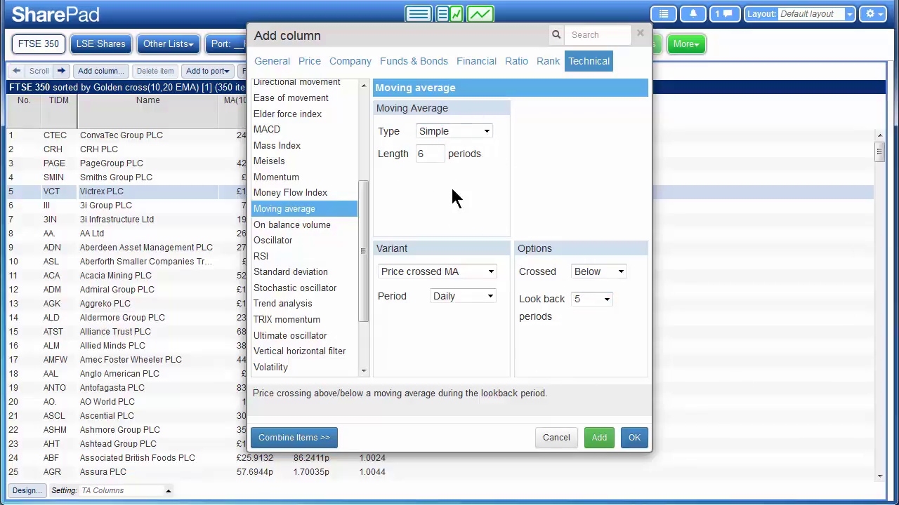
{"action": "left_click", "coordinate": [450, 277]}
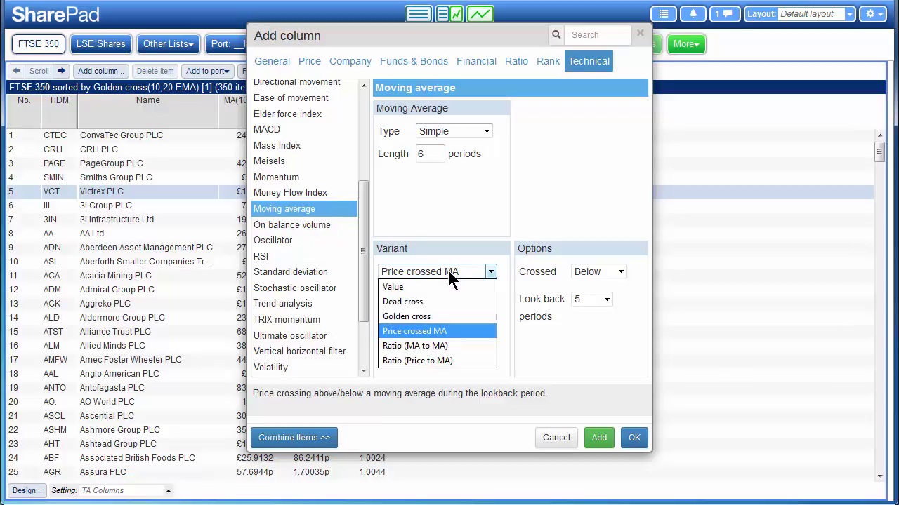
{"action": "left_click", "coordinate": [411, 303]}
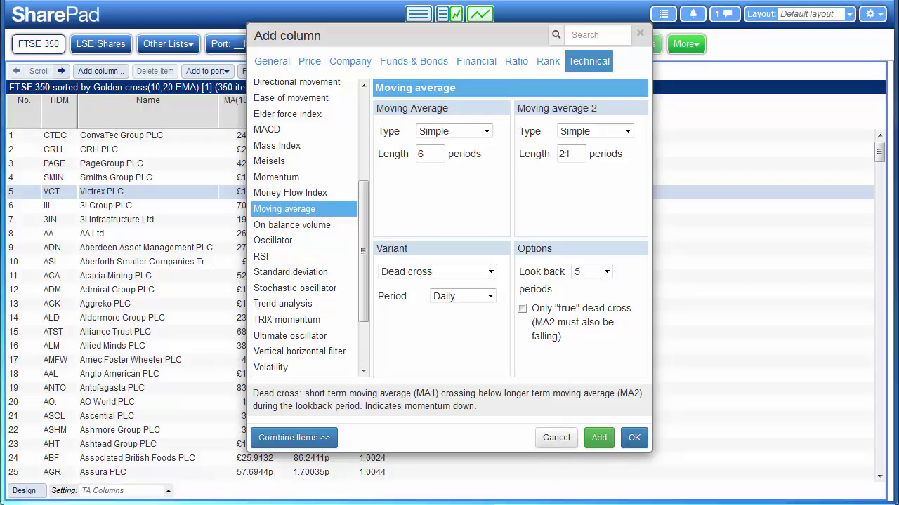
{"action": "left_click", "coordinate": [641, 36]}
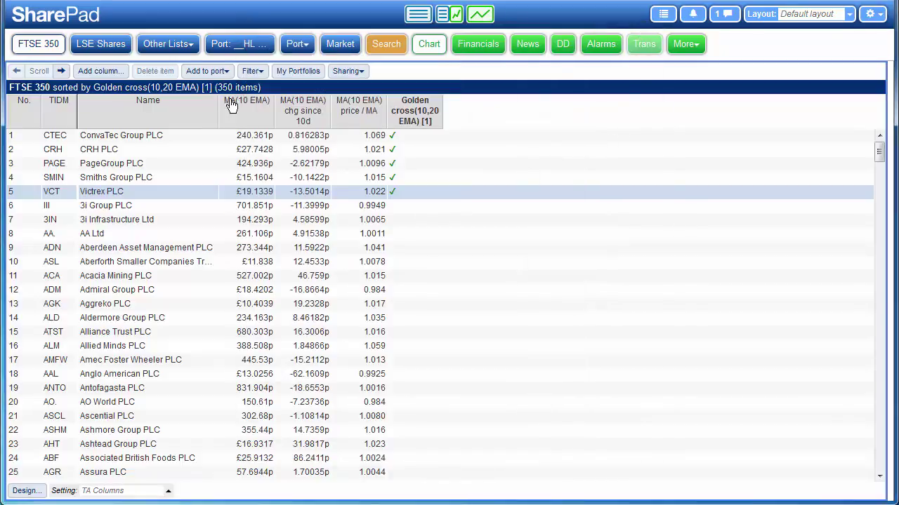
Apply a quick filter to the FTSE 350 list and choose the Golden cross variant of Moving average as its criterion
{"action": "left_click", "coordinate": [255, 75]}
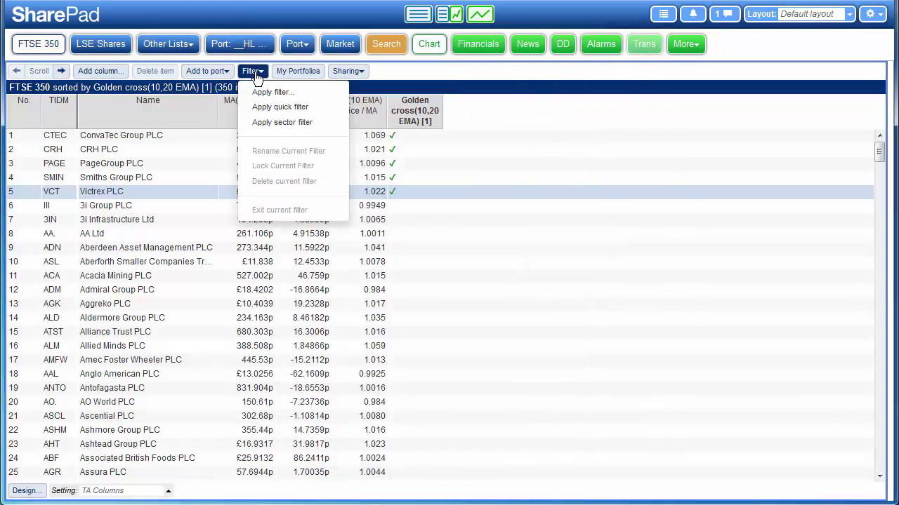
{"action": "left_click", "coordinate": [288, 107]}
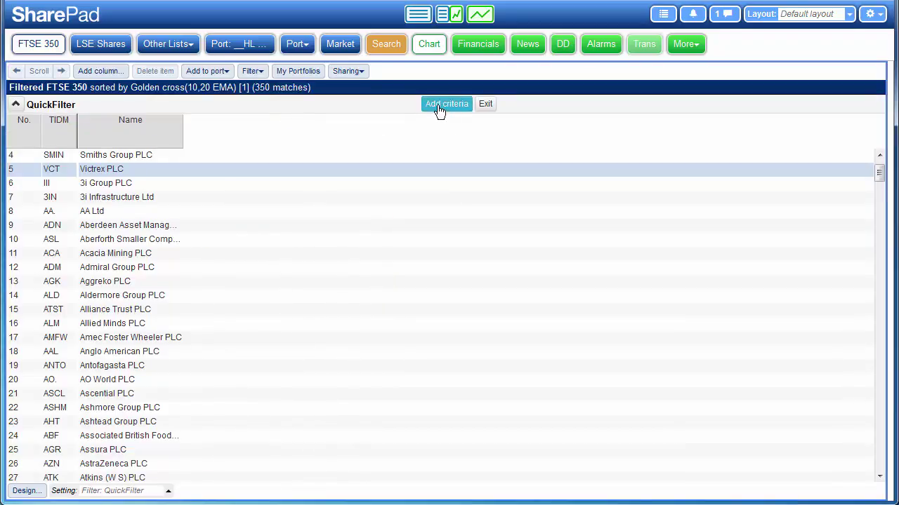
{"action": "left_click", "coordinate": [444, 105]}
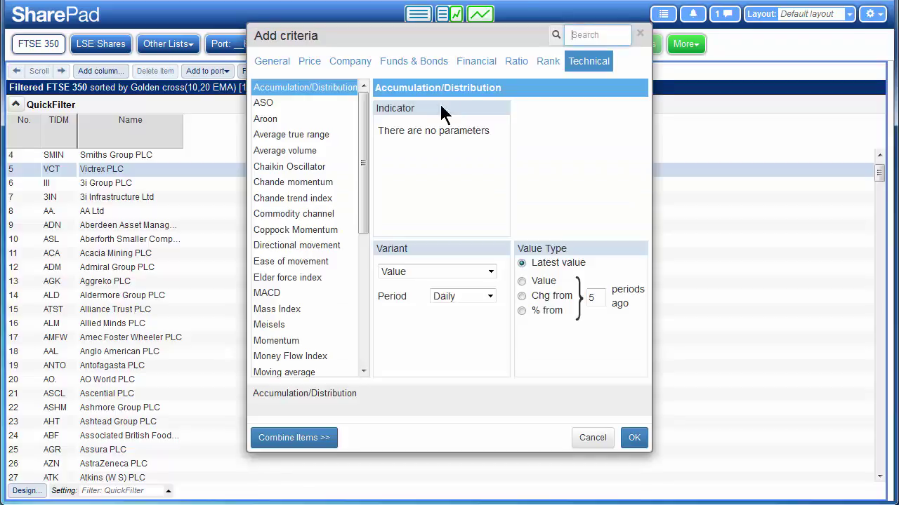
{"action": "left_click_drag", "start_coordinate": [361, 144], "coordinate": [368, 277]}
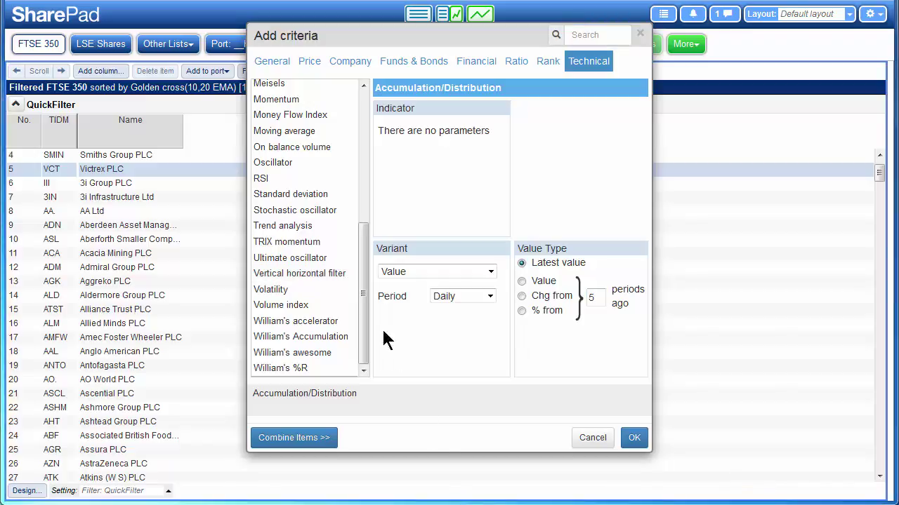
{"action": "left_click_drag", "start_coordinate": [363, 281], "coordinate": [363, 176]}
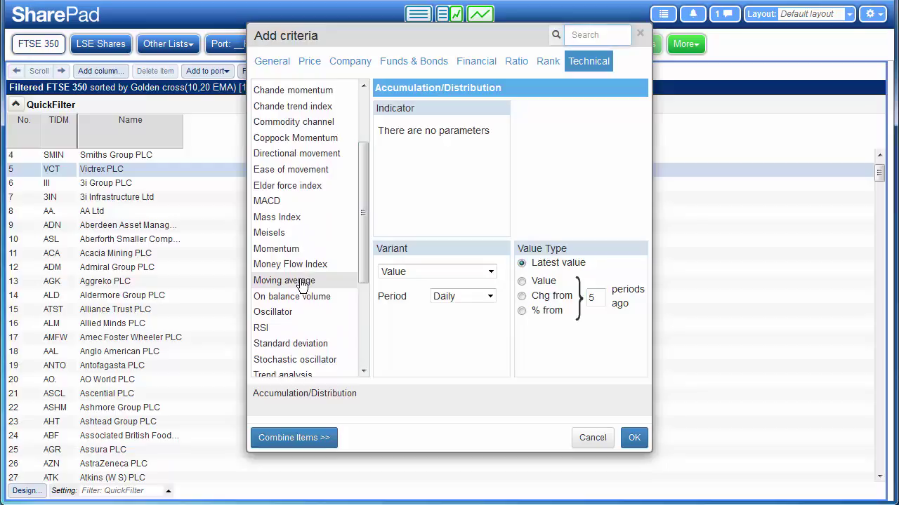
{"action": "left_click", "coordinate": [302, 283]}
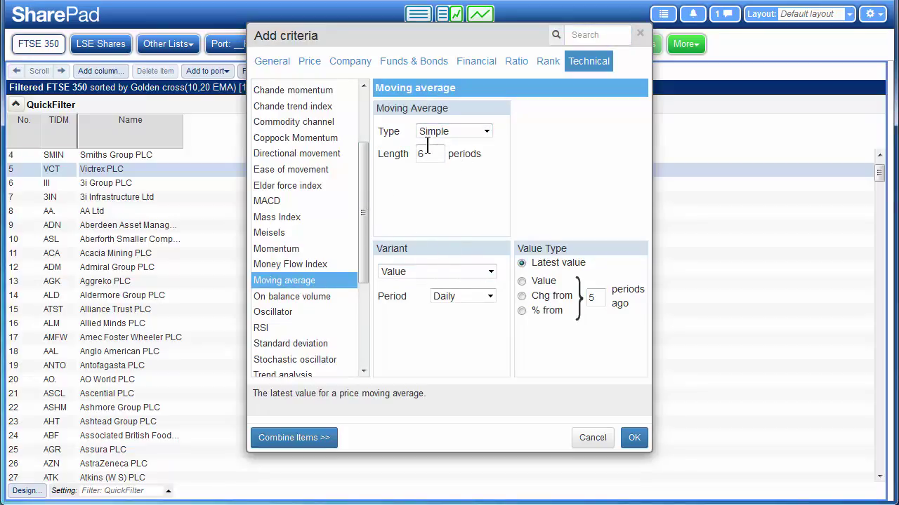
{"action": "left_click", "coordinate": [417, 271]}
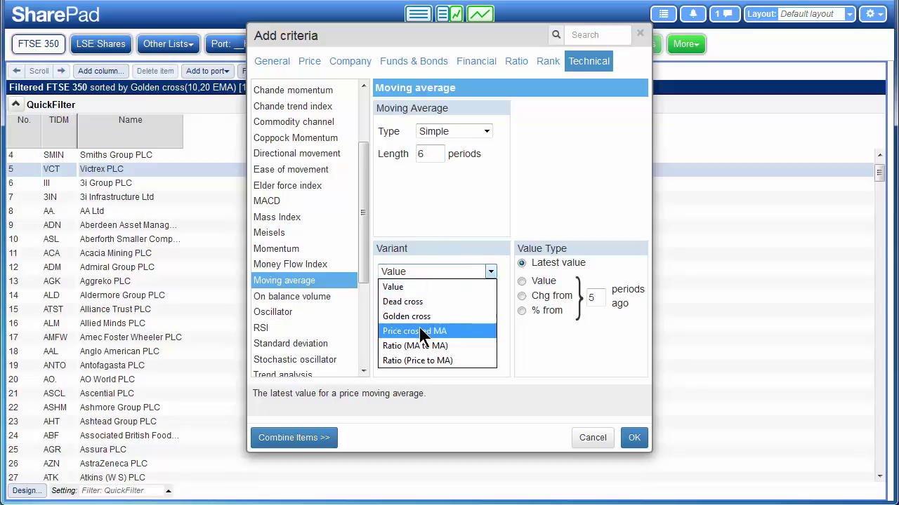
{"action": "left_click", "coordinate": [407, 316]}
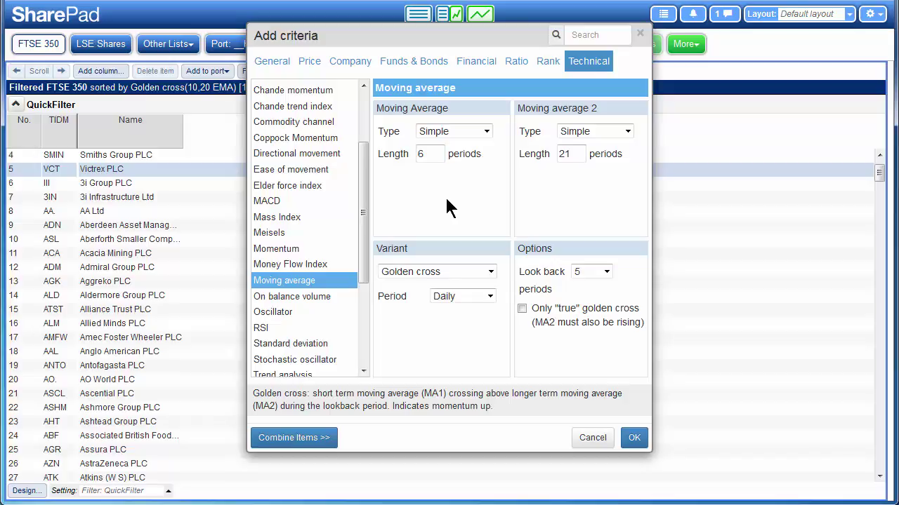
Set the golden cross look back to 1 period and add the criterion to the quick filter
{"action": "left_click", "coordinate": [587, 271]}
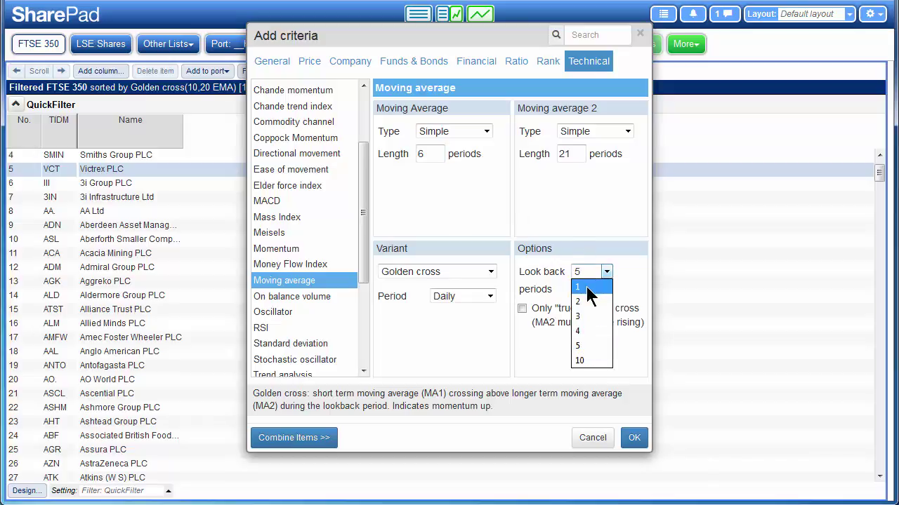
{"action": "left_click", "coordinate": [587, 294]}
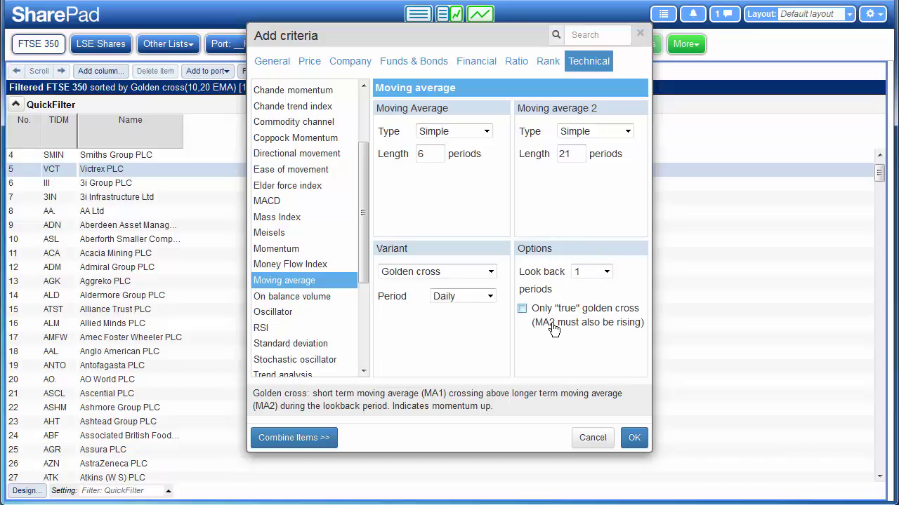
{"action": "left_click", "coordinate": [633, 438]}
{"action": "left_click", "coordinate": [370, 106]}
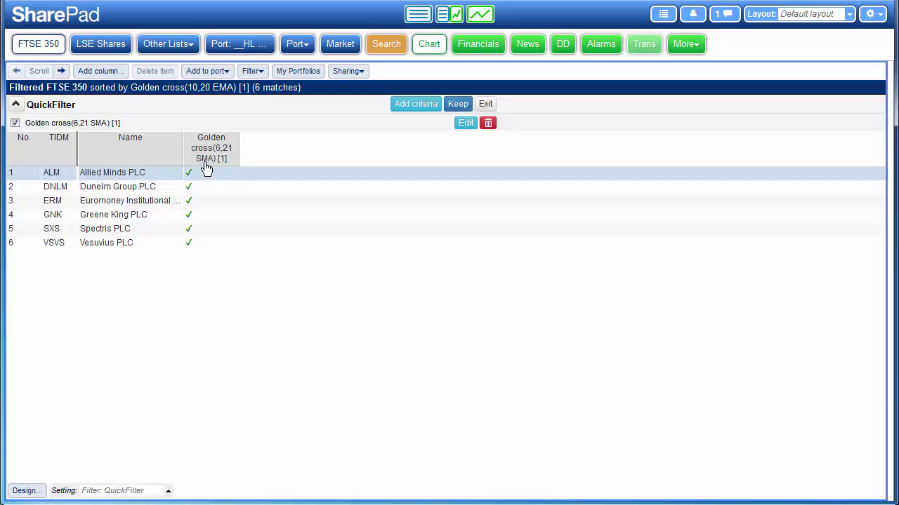
Start a combined quick filter criterion with Latest price as its first item and "is less than" as the comparison
{"action": "left_click", "coordinate": [419, 109]}
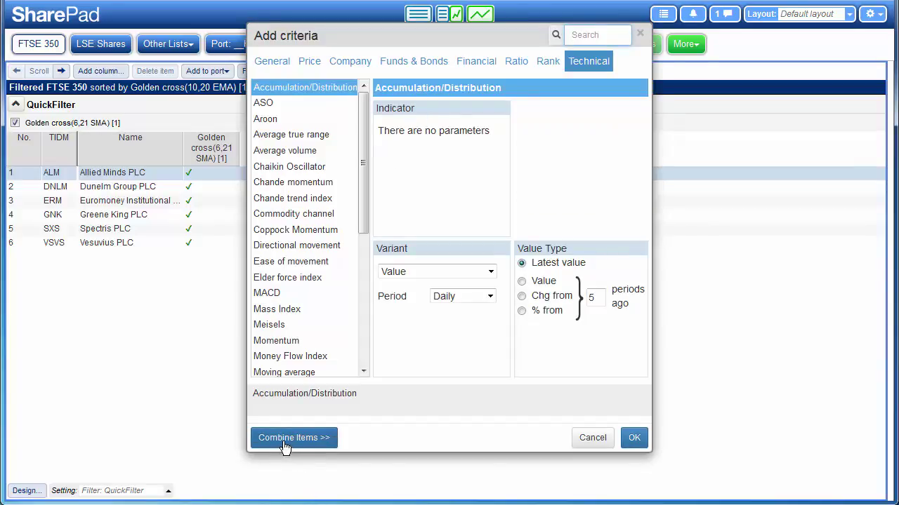
{"action": "left_click", "coordinate": [307, 65]}
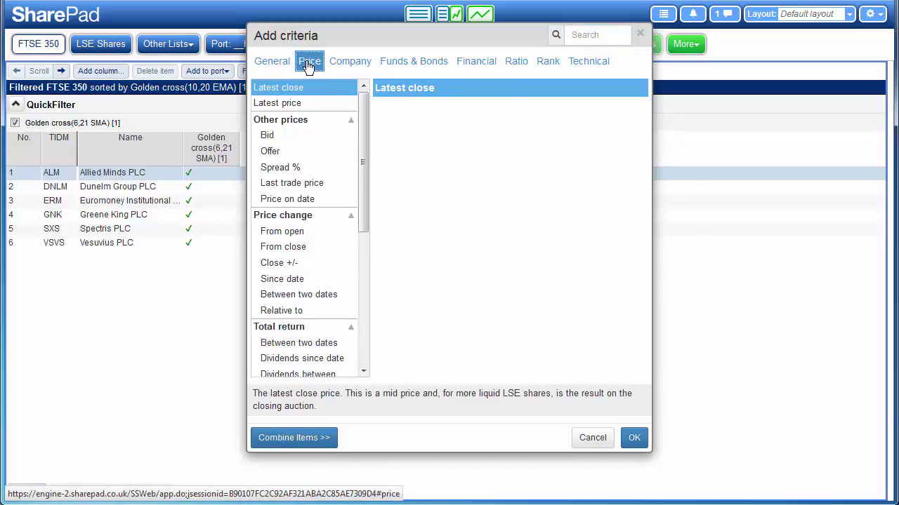
{"action": "left_click", "coordinate": [271, 104]}
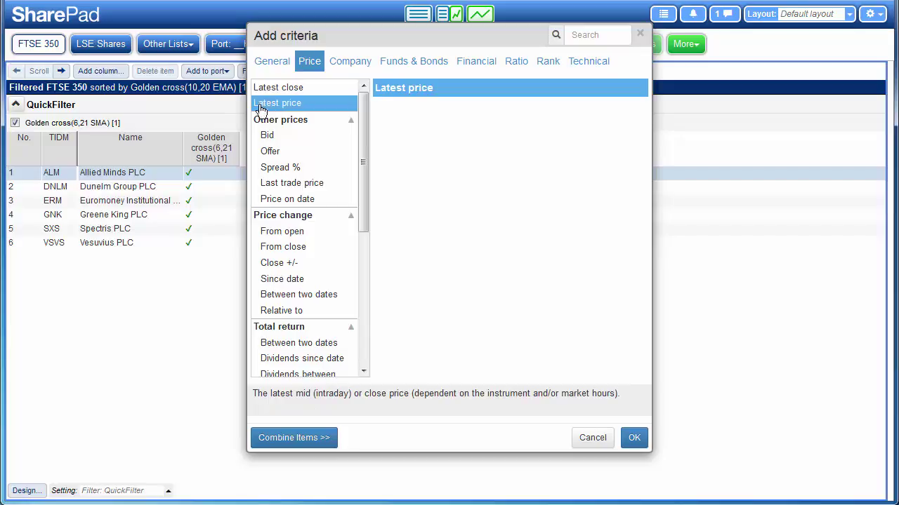
{"action": "left_click", "coordinate": [309, 440]}
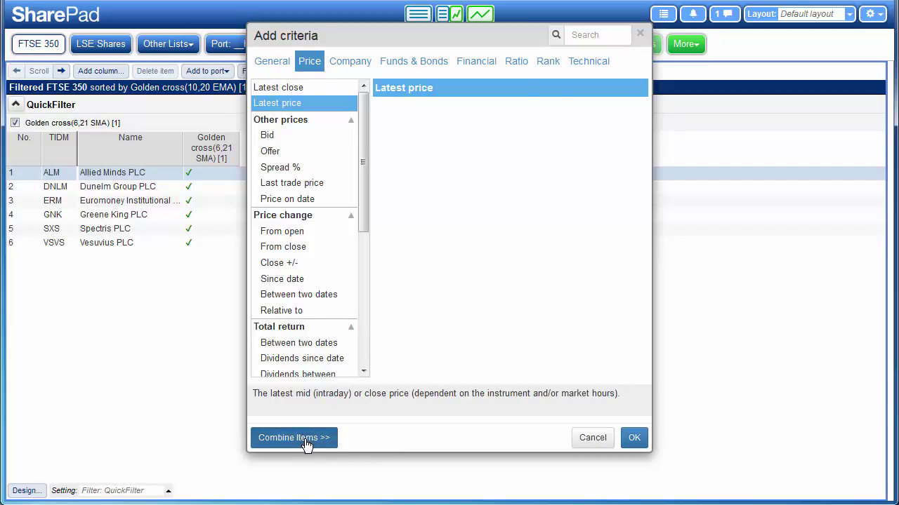
{"action": "left_click", "coordinate": [414, 77]}
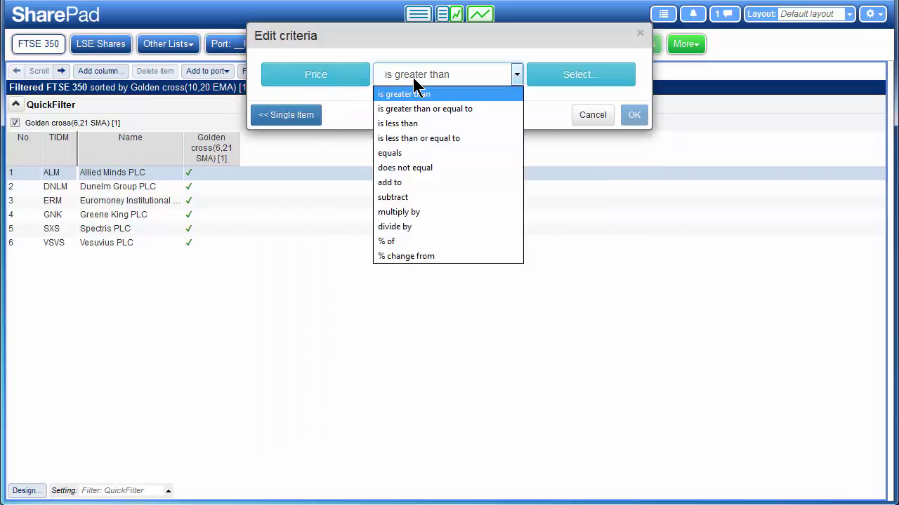
{"action": "left_click", "coordinate": [398, 124]}
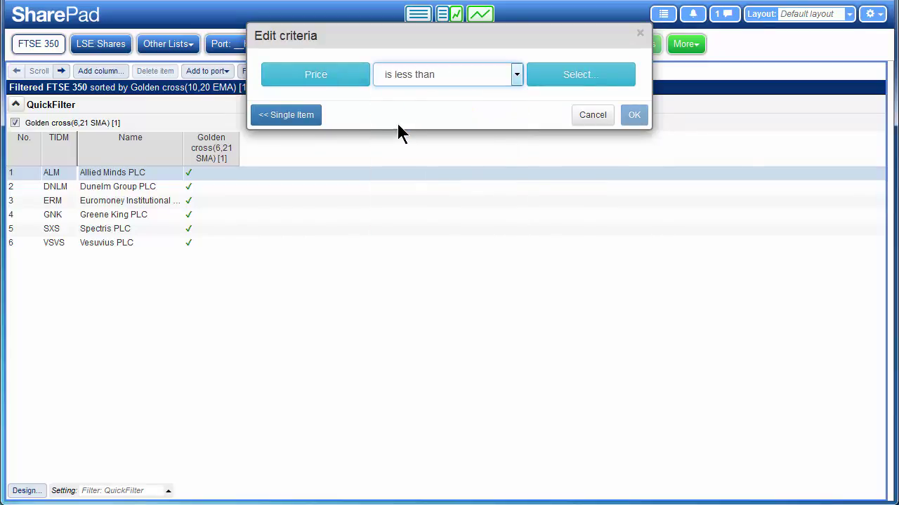
Set the comparison item to a simple moving average of 252 periods and add the criterion to the quick filter
{"action": "left_click", "coordinate": [569, 83]}
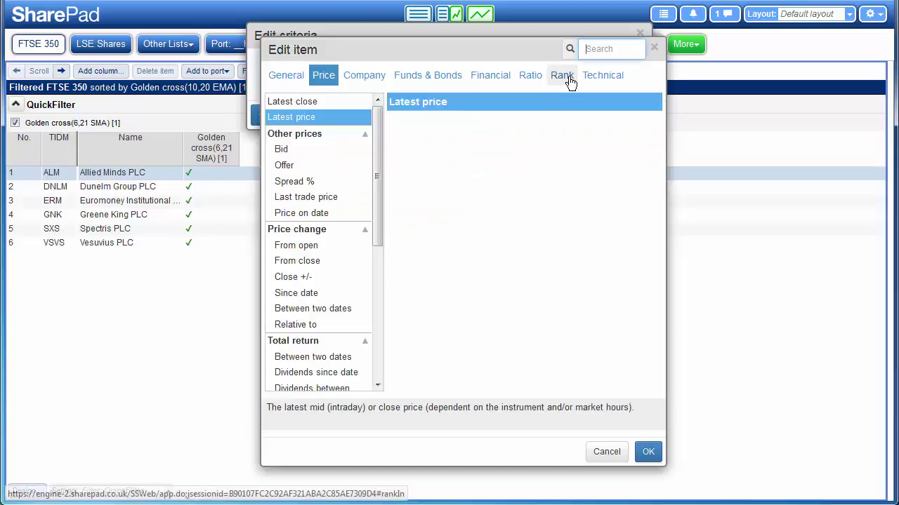
{"action": "left_click", "coordinate": [603, 75]}
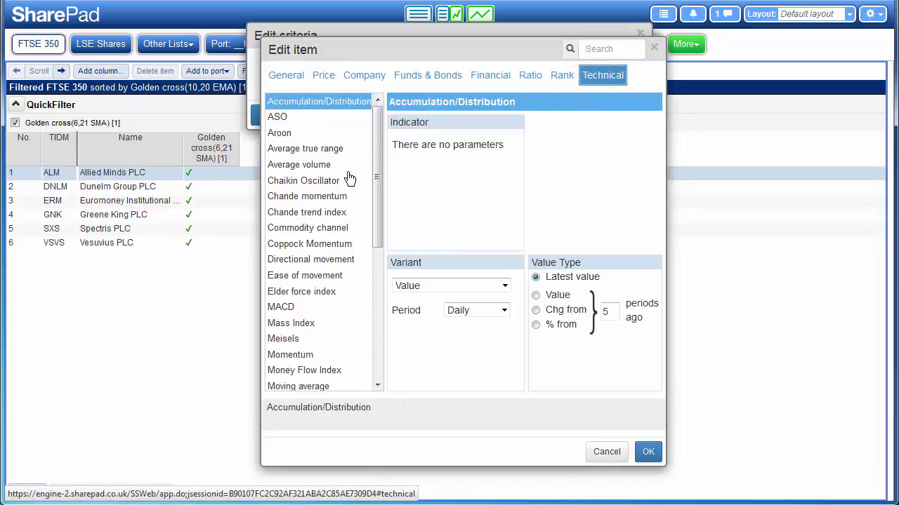
{"action": "left_click_drag", "start_coordinate": [377, 159], "coordinate": [373, 255]}
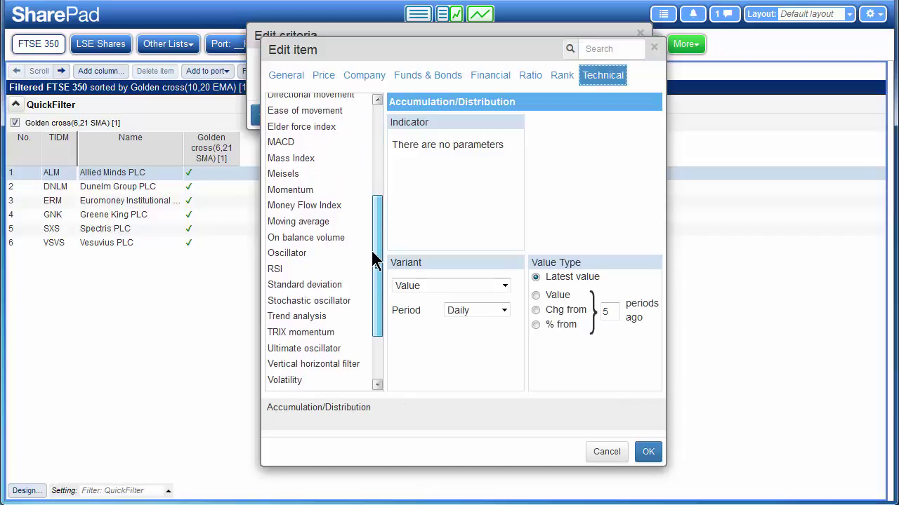
{"action": "left_click", "coordinate": [321, 223]}
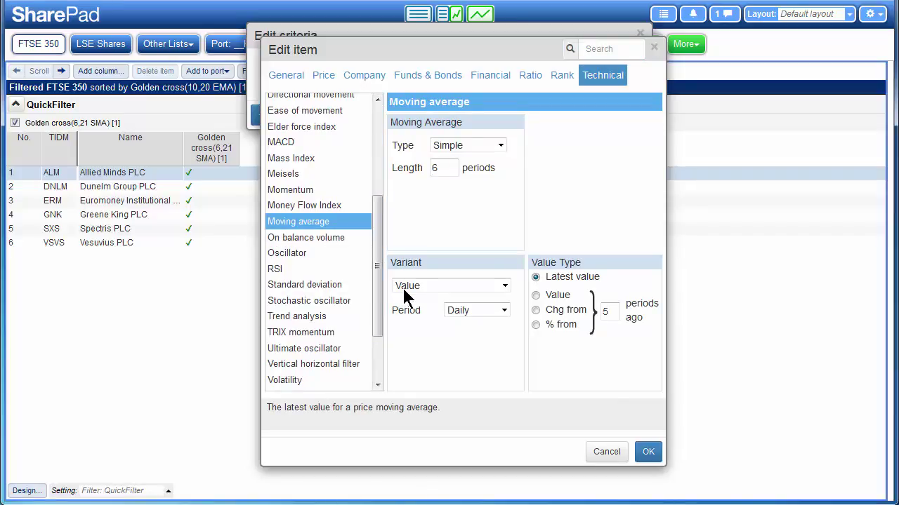
{"action": "left_click_drag", "start_coordinate": [445, 167], "coordinate": [409, 172]}
{"action": "type", "text": "252"}
{"action": "left_click", "coordinate": [647, 451]}
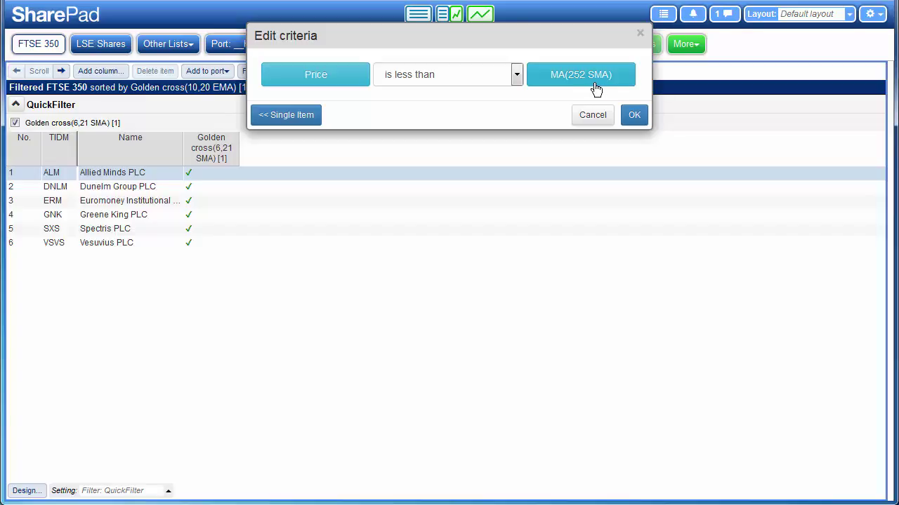
{"action": "left_click", "coordinate": [635, 117]}
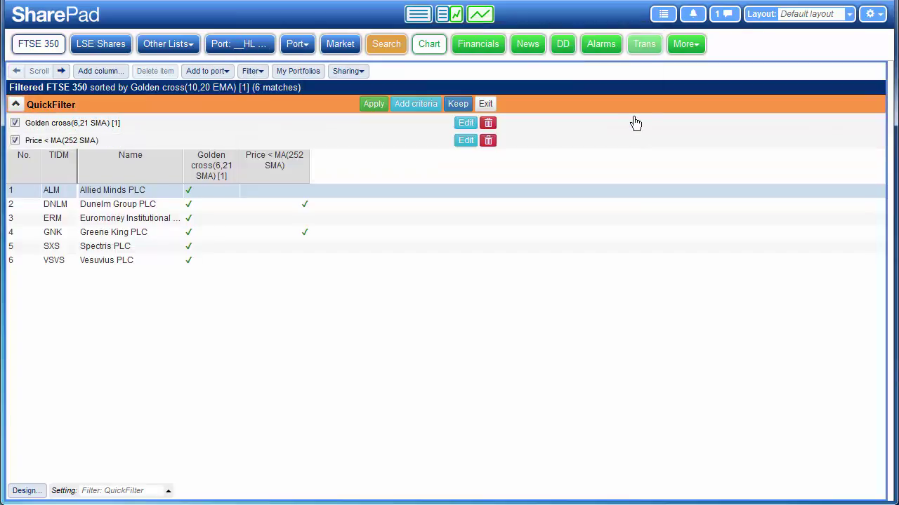
Check the shares ticked for both criteria and apply the updated quick filter to the FTSE 350 list
{"action": "left_click", "coordinate": [305, 205]}
{"action": "left_click", "coordinate": [303, 232]}
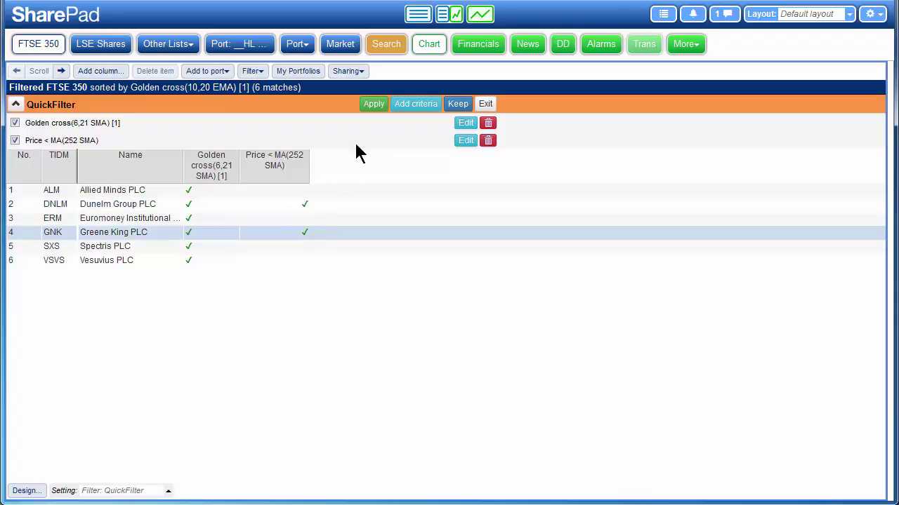
{"action": "left_click", "coordinate": [374, 105]}
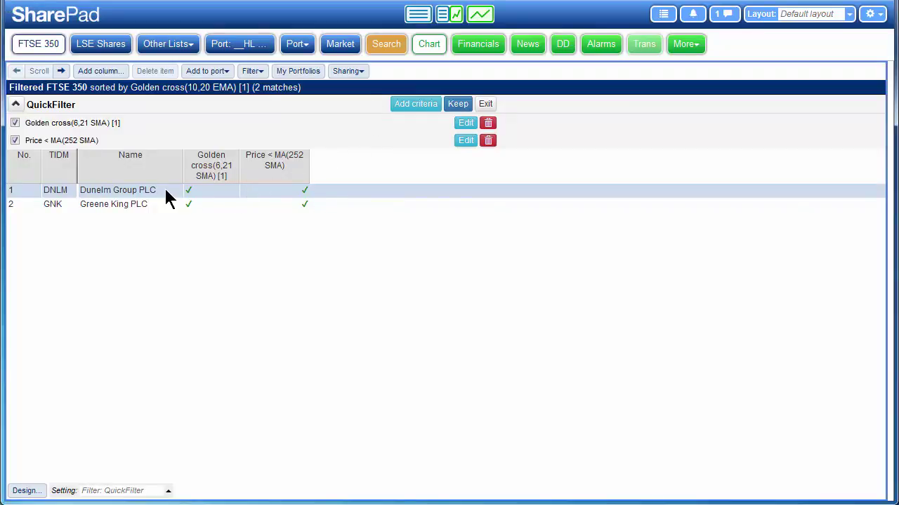
Show the full chart of Dunelm Group PLC and change its red moving average to Simple with 6 periods
{"action": "left_click", "coordinate": [481, 15]}
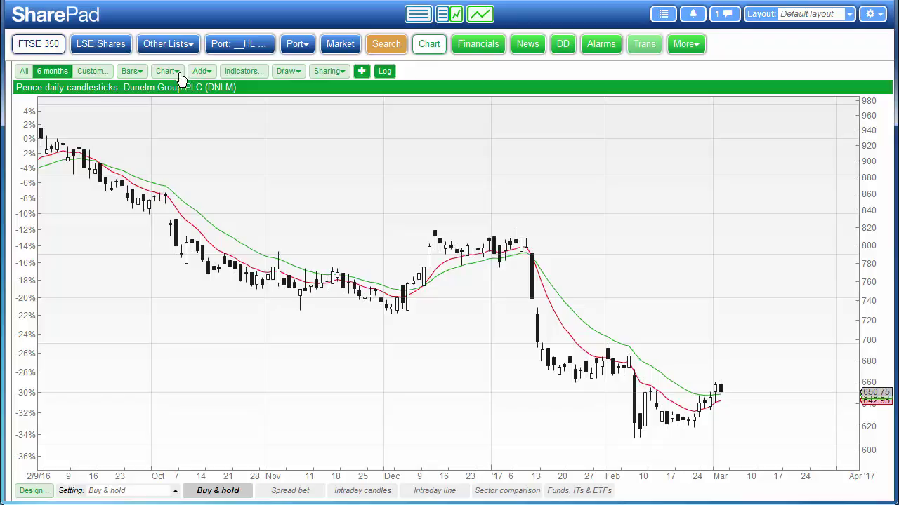
{"action": "left_click", "coordinate": [202, 72]}
{"action": "left_click", "coordinate": [215, 122]}
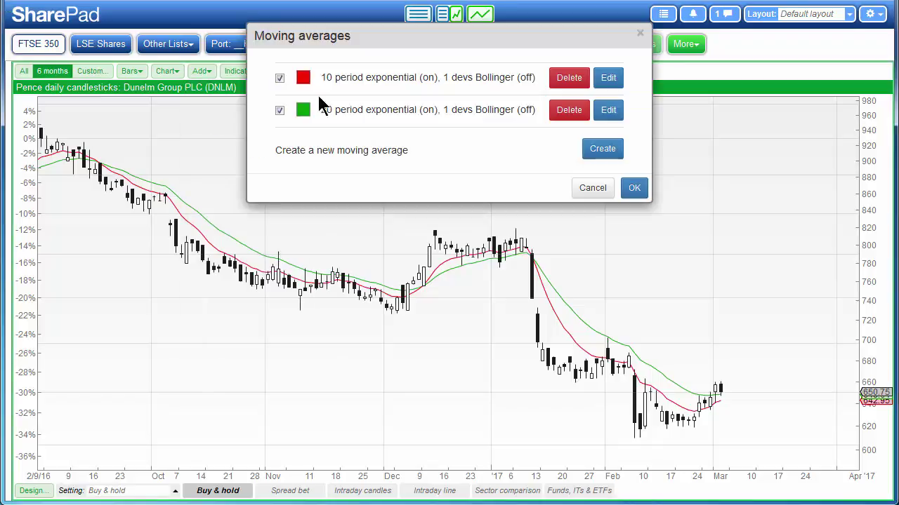
{"action": "left_click", "coordinate": [608, 77]}
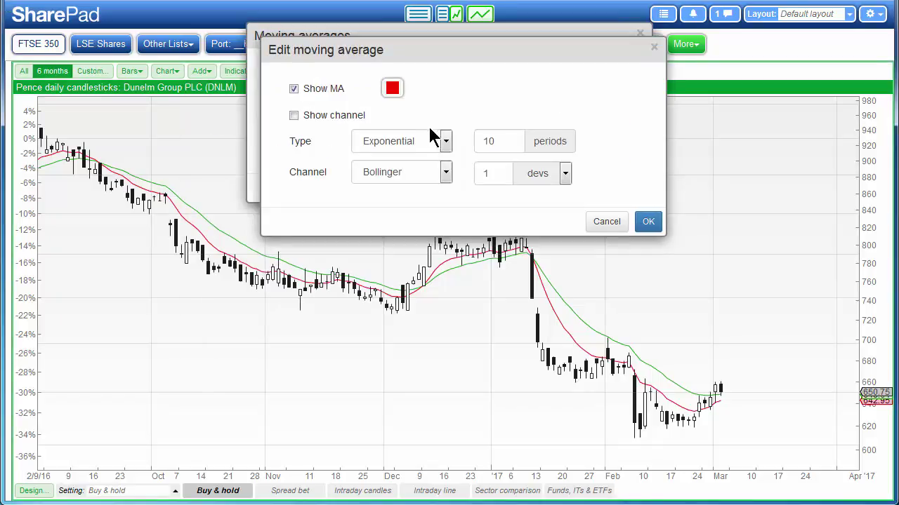
{"action": "left_click", "coordinate": [432, 140]}
{"action": "left_click", "coordinate": [415, 160]}
{"action": "key", "text": "Tab"}
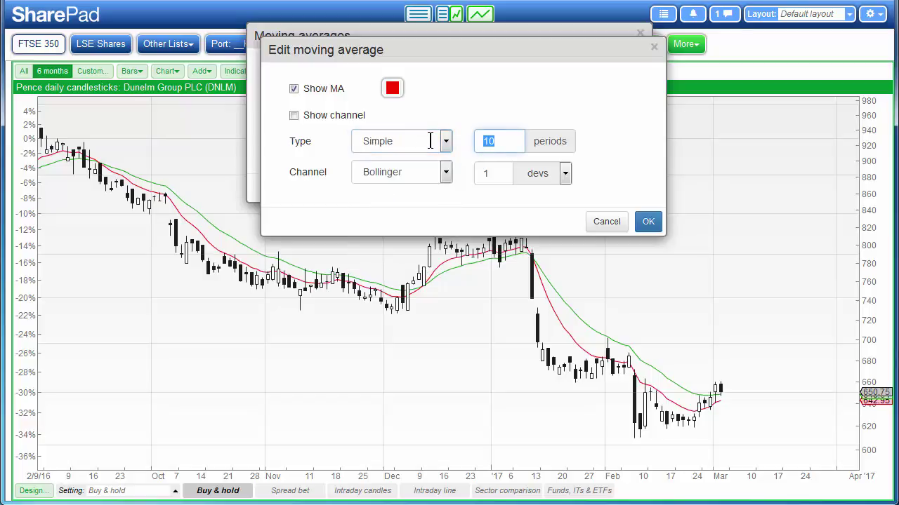
{"action": "type", "text": "6"}
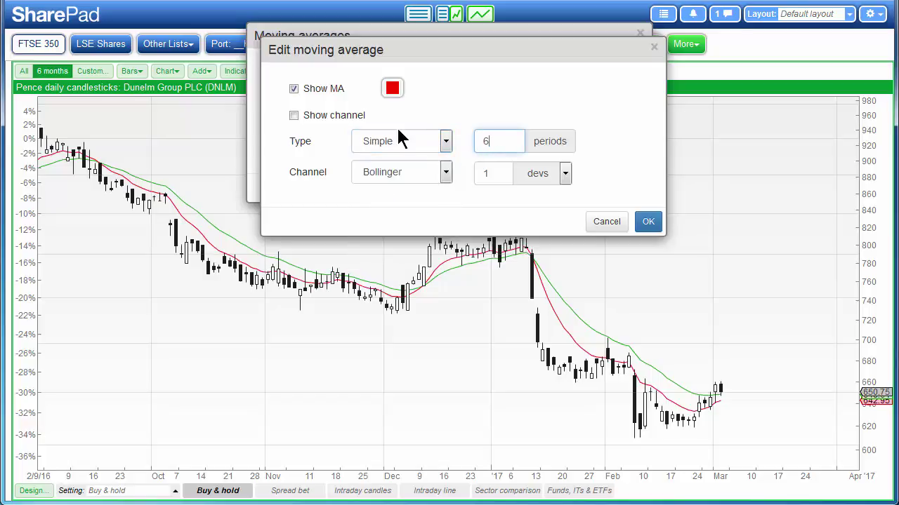
{"action": "left_click", "coordinate": [646, 223]}
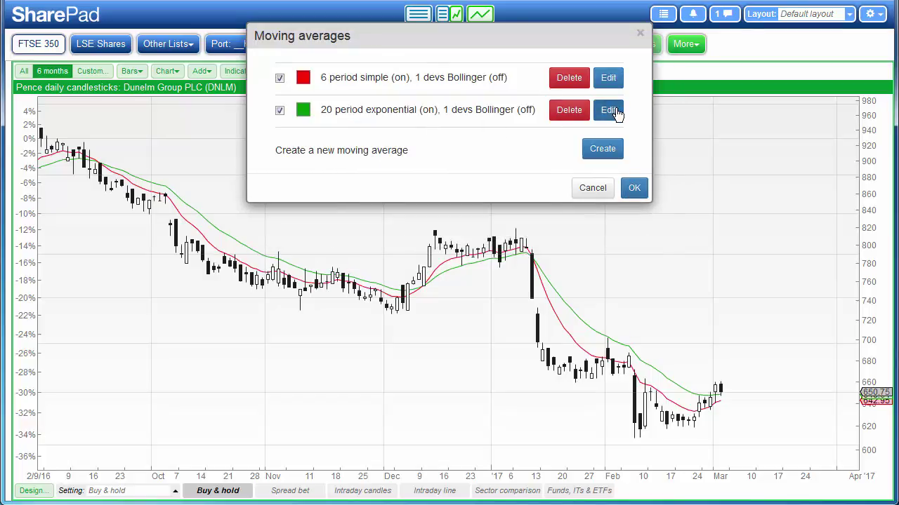
Change the green moving average on the chart to Simple with 21 periods
{"action": "left_click", "coordinate": [609, 111]}
{"action": "left_click", "coordinate": [439, 146]}
{"action": "left_click", "coordinate": [447, 144]}
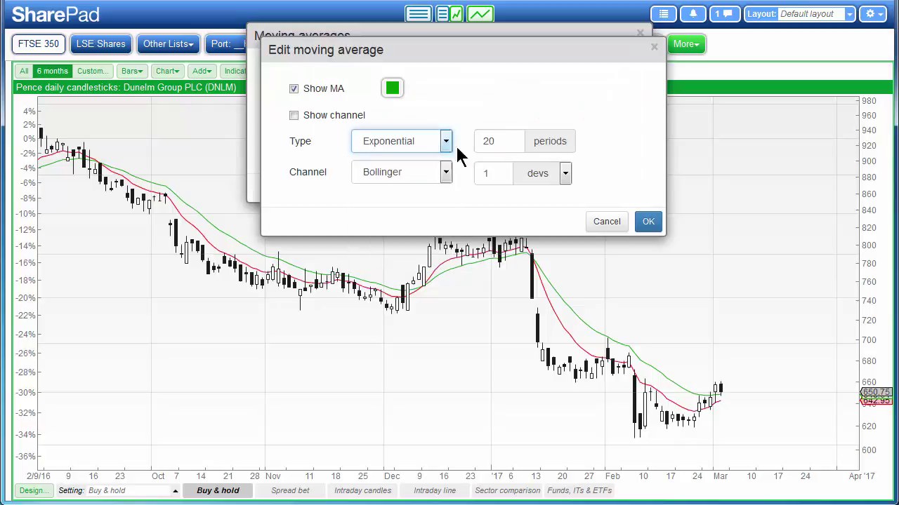
{"action": "key", "text": "Up"}
{"action": "key", "text": "Tab"}
{"action": "type", "text": "21"}
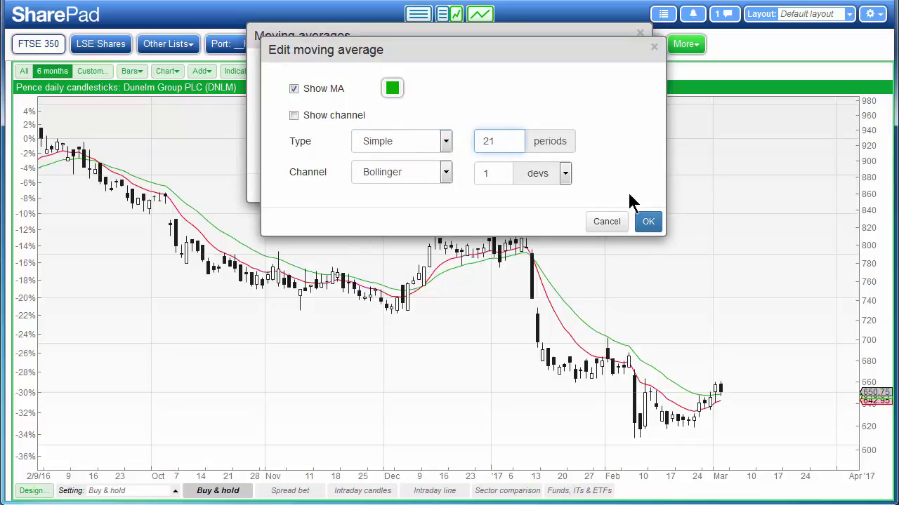
{"action": "left_click", "coordinate": [647, 222]}
Create a third moving average in blue, Simple with 252 periods, and apply the moving averages to the chart
{"action": "left_click", "coordinate": [598, 149]}
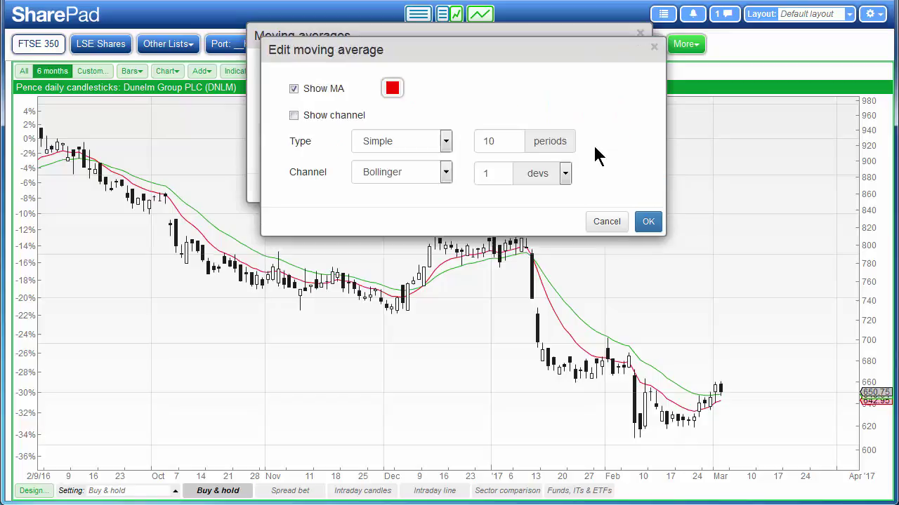
{"action": "left_click", "coordinate": [391, 90]}
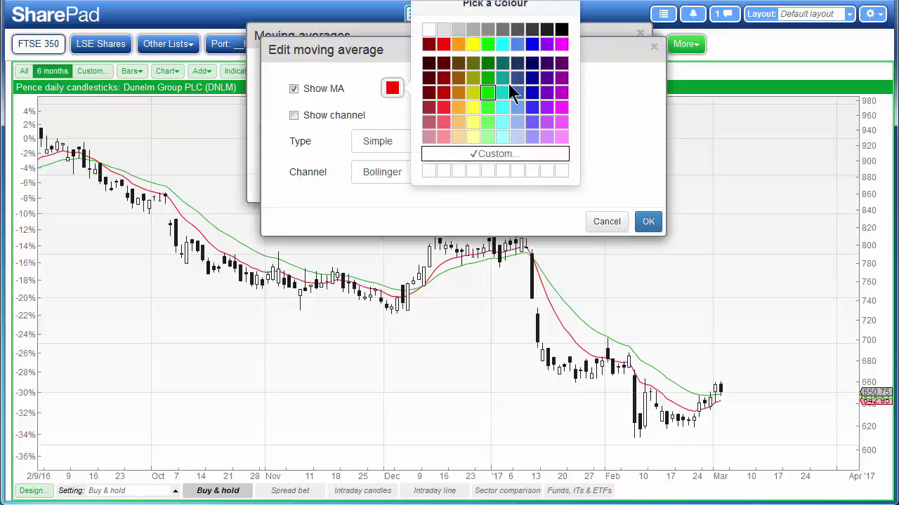
{"action": "left_click", "coordinate": [531, 45]}
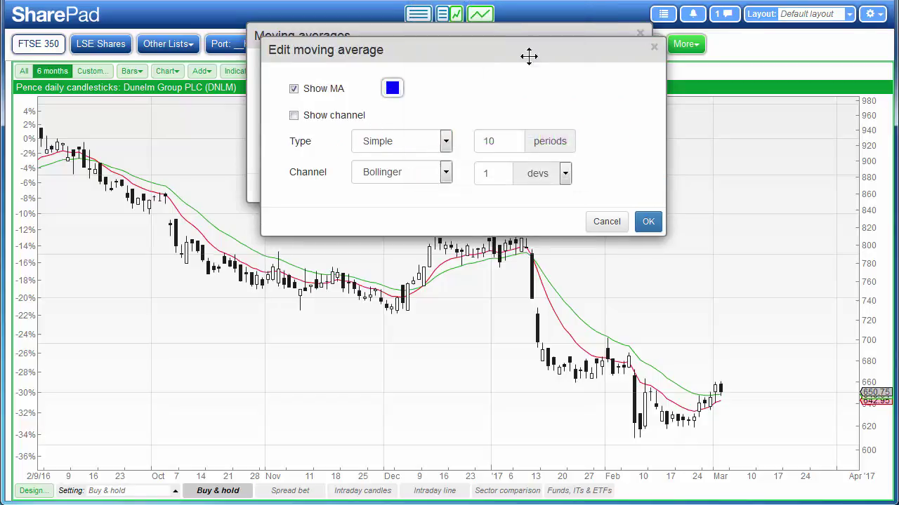
{"action": "double_click", "coordinate": [497, 141]}
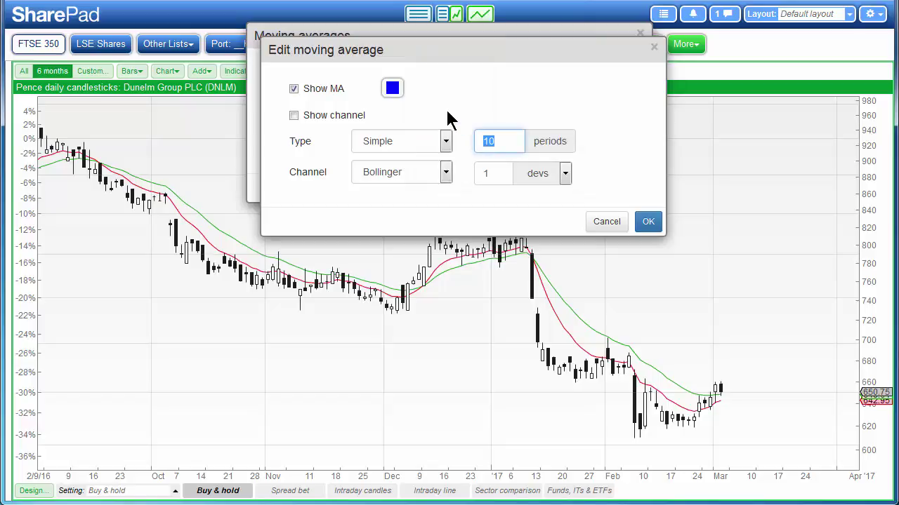
{"action": "type", "text": "252"}
{"action": "left_click", "coordinate": [650, 220]}
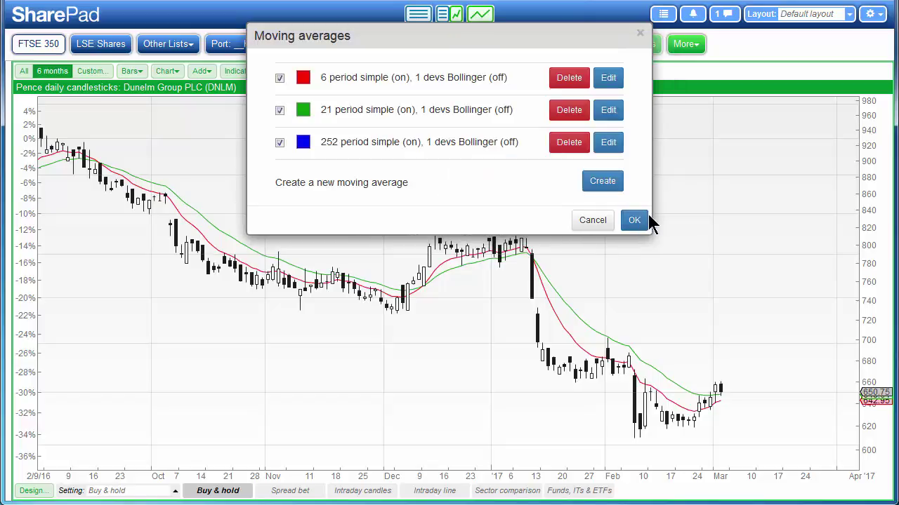
{"action": "left_click", "coordinate": [635, 221]}
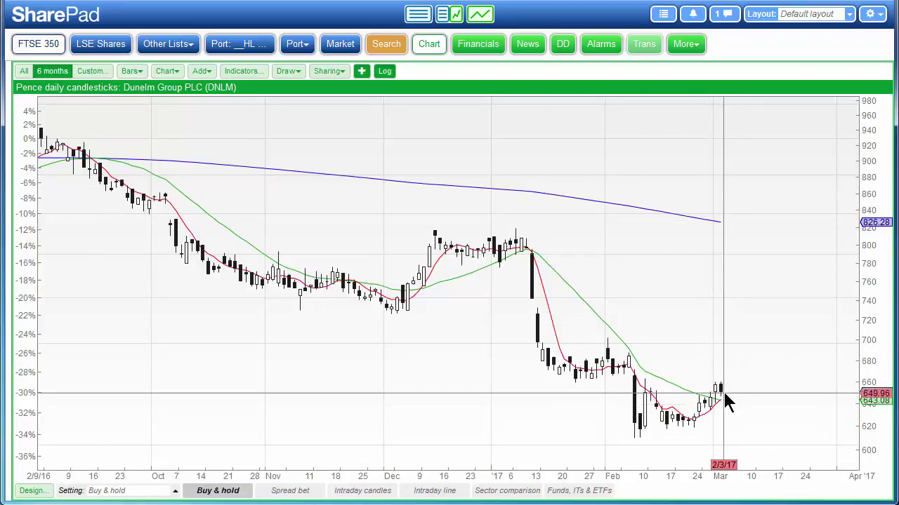
Examine the latest golden crosses of Dunelm Group PLC and Greene King PLC up close, and return to the filtered list
{"action": "left_click_drag", "start_coordinate": [734, 398], "coordinate": [678, 410]}
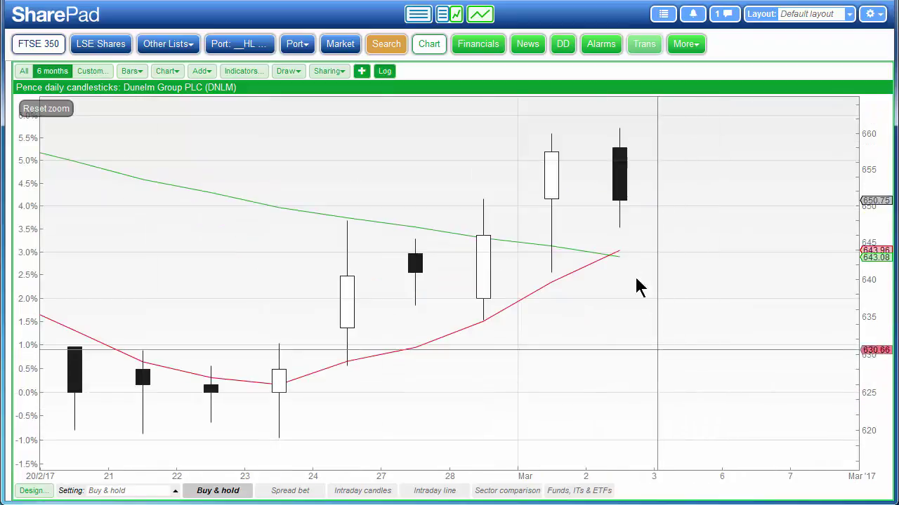
{"action": "mouse_move", "coordinate": [615, 259]}
{"action": "left_mouse_down"}
{"action": "mouse_move", "coordinate": [626, 238]}
{"action": "mouse_move", "coordinate": [756, 273]}
{"action": "mouse_move", "coordinate": [606, 272]}
{"action": "left_mouse_up"}
{"action": "key", "text": "Down"}
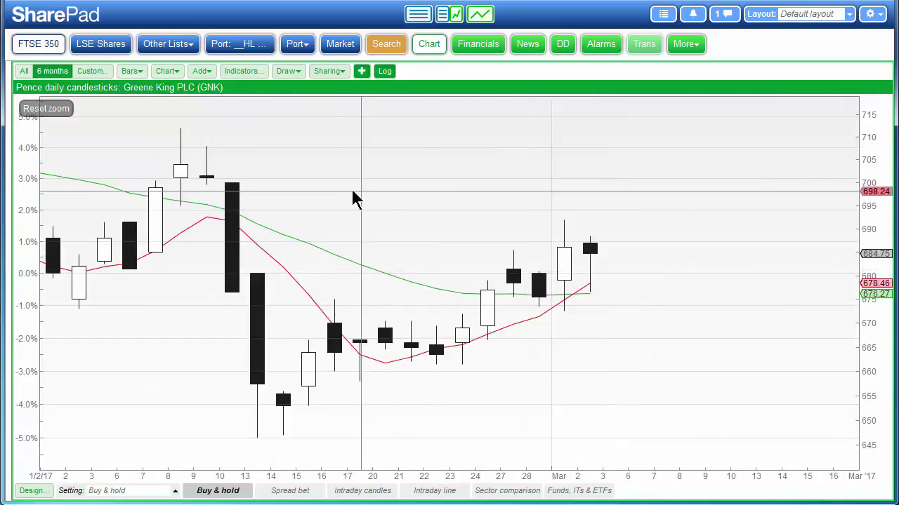
{"action": "double_click", "coordinate": [672, 279]}
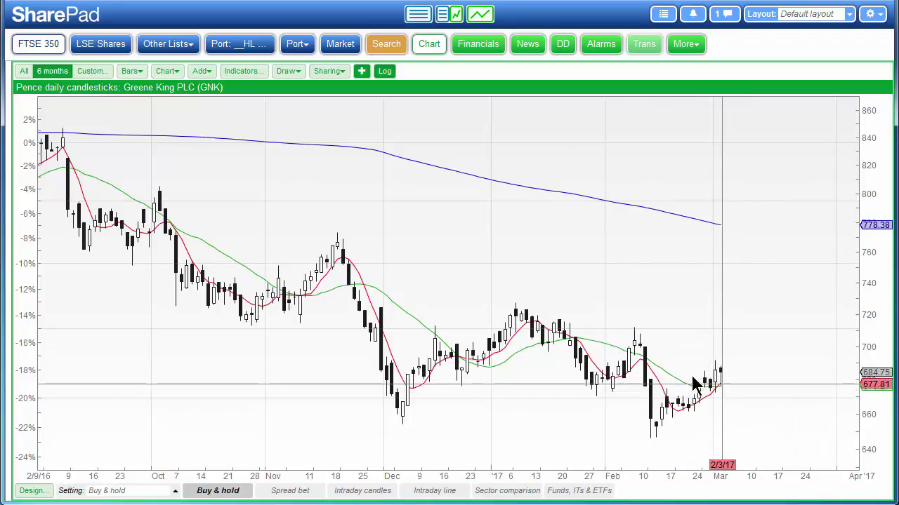
{"action": "left_click", "coordinate": [418, 18]}
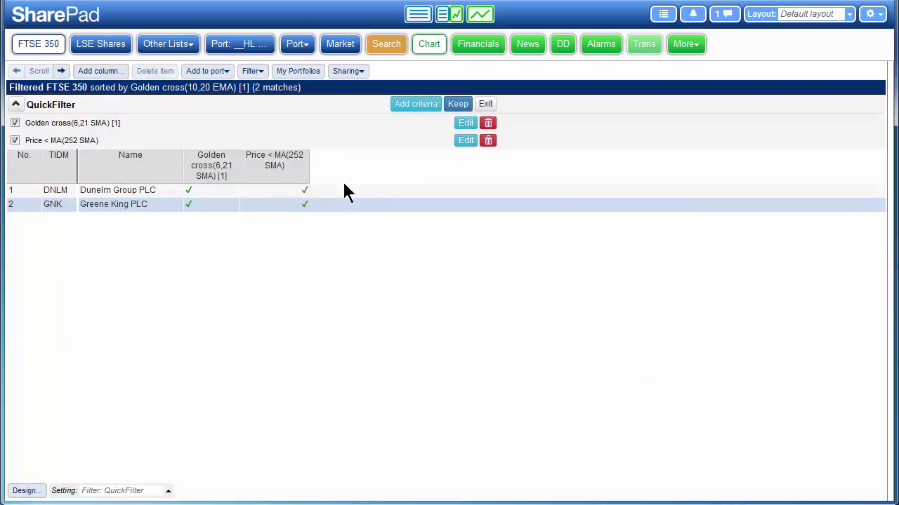
View the naming form for keeping the quick filter without saving it, and exit the filter to the full FTSE 350 list
{"action": "left_click", "coordinate": [457, 106]}
{"action": "left_click", "coordinate": [458, 105]}
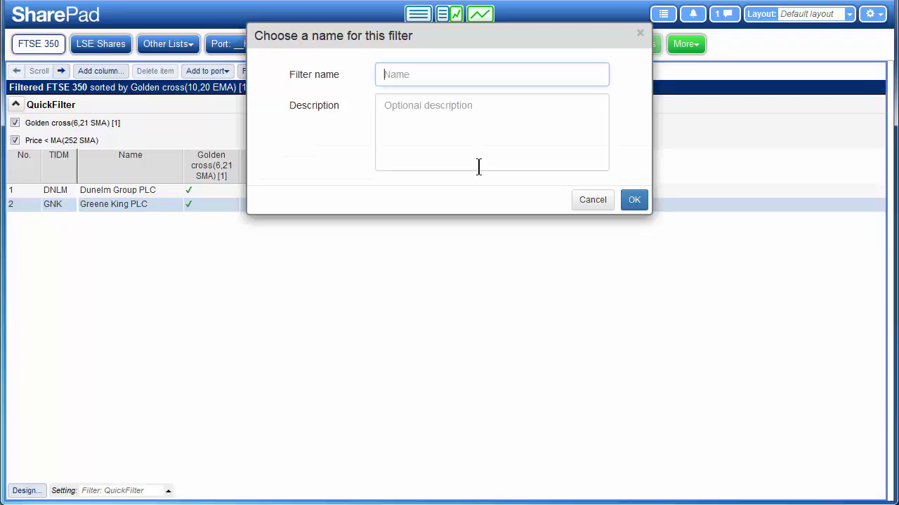
{"action": "left_click", "coordinate": [592, 200]}
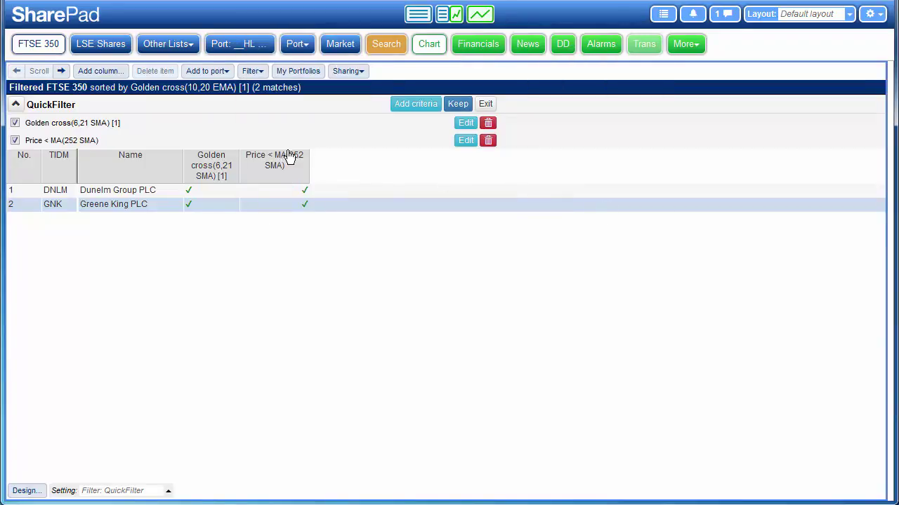
{"action": "left_click", "coordinate": [485, 105]}
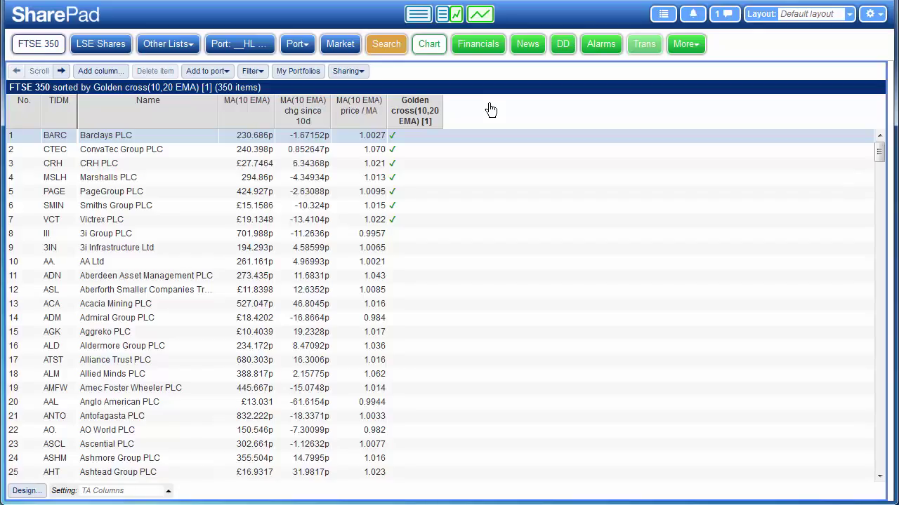